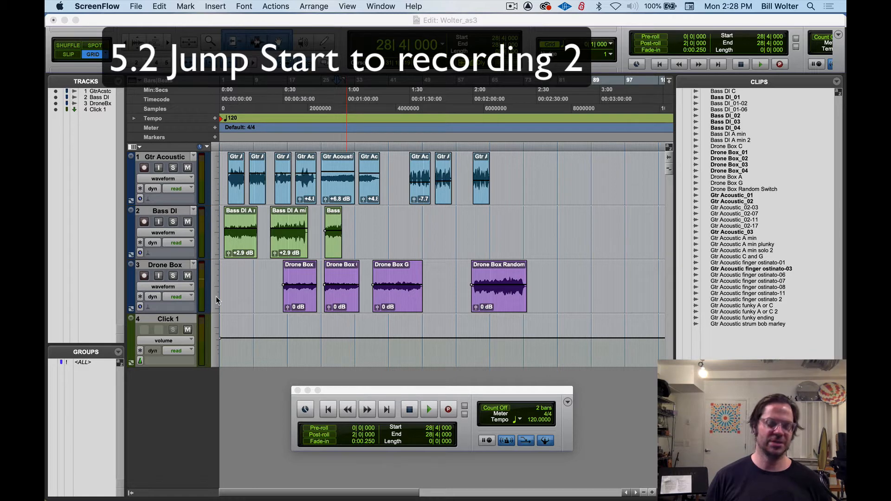
Step: Switch to Pro Tools and view the session's Mix window before returning to the Edit window
{"action": "left_click", "coordinate": [226, 32]}
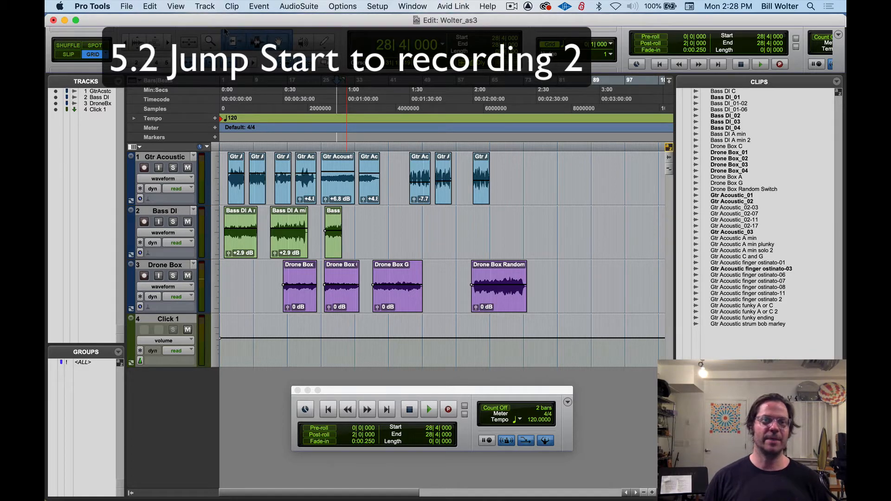
{"action": "key", "text": "super+equal"}
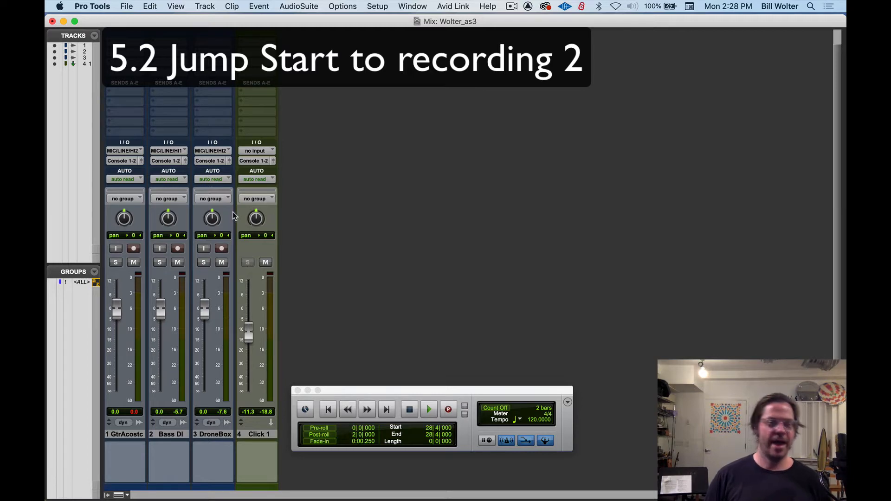
{"action": "key", "text": "super+equal"}
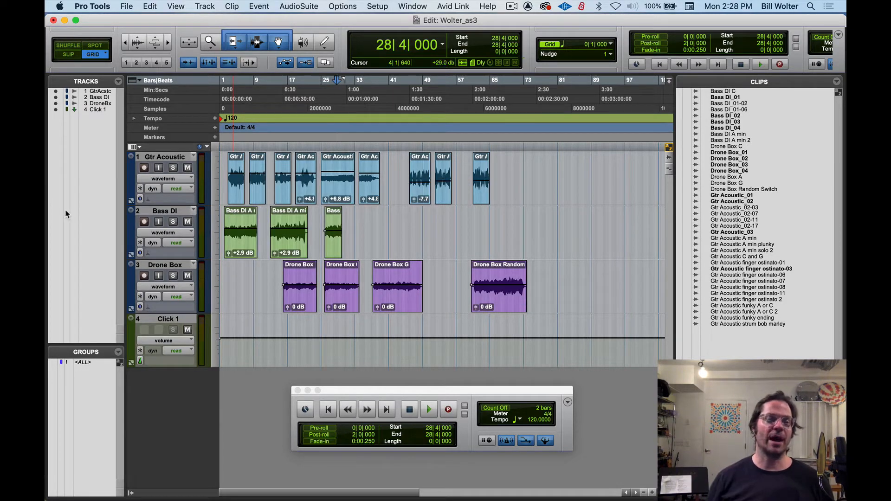
Step: Select the Gtr Acoustic, Bass DI and Drone Box tracks one after another to review the recorded tracks
{"action": "left_click", "coordinate": [163, 157]}
{"action": "left_click", "coordinate": [165, 210]}
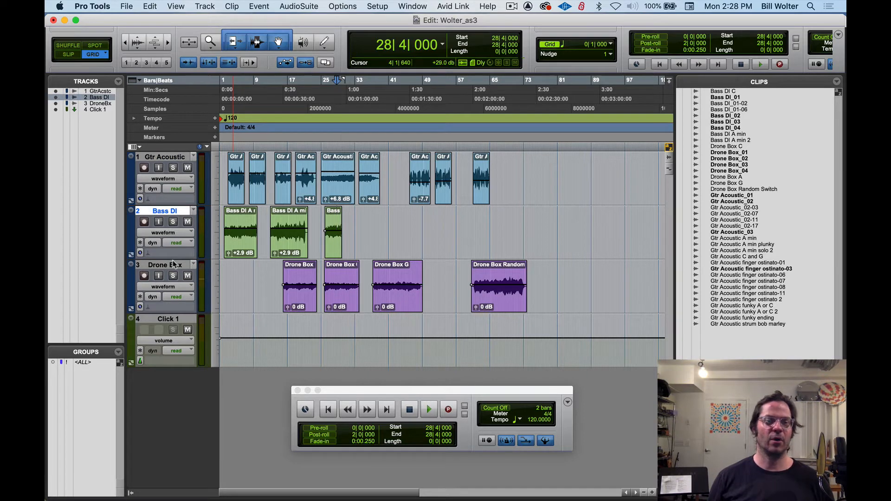
{"action": "left_click", "coordinate": [174, 264]}
{"action": "left_click", "coordinate": [165, 158]}
{"action": "left_click", "coordinate": [165, 213]}
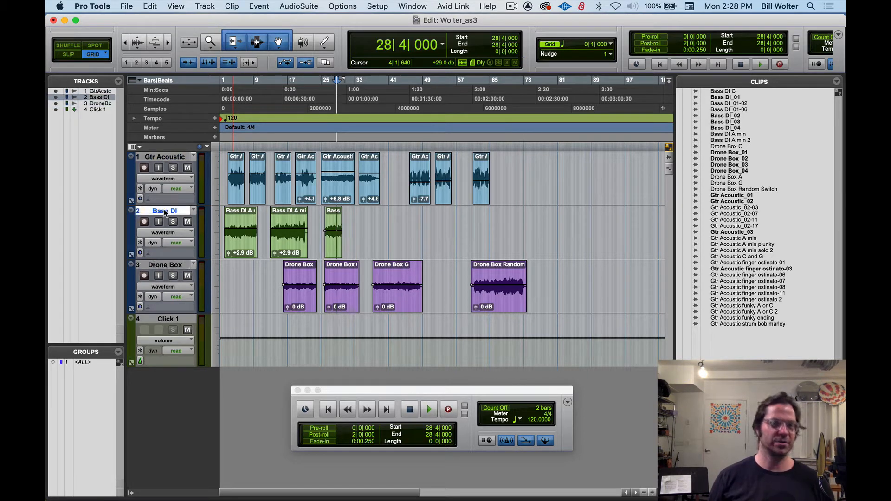
{"action": "left_click", "coordinate": [166, 267]}
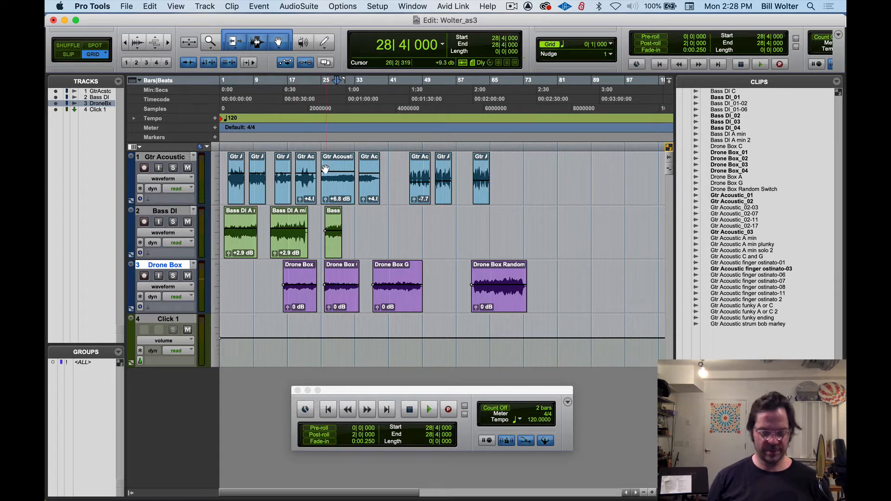
Step: Inspect the clips around 24|4|000 up close, select the Bass DI track and return to the session overview
{"action": "left_click", "coordinate": [319, 140]}
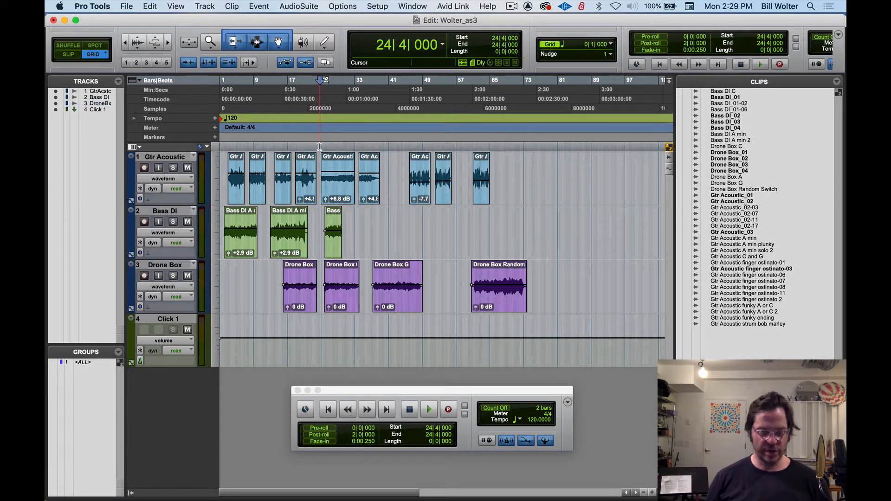
{"action": "key", "text": "t"}
{"action": "key", "text": "t"}
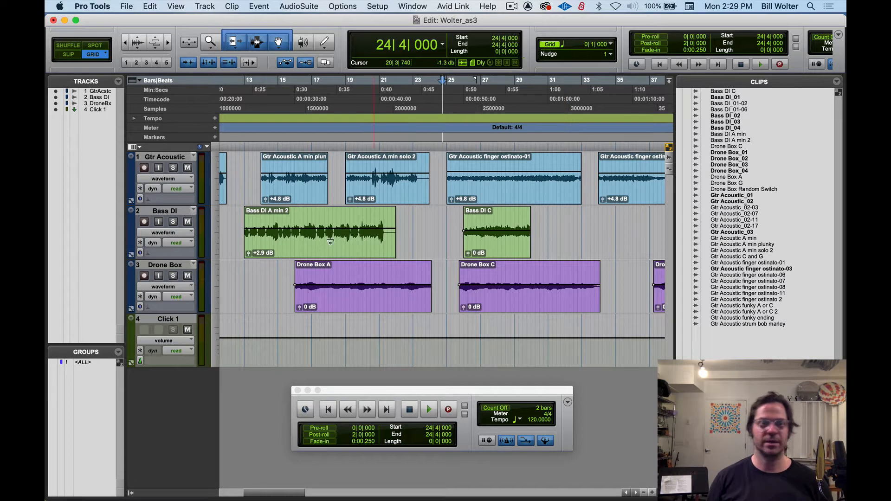
{"action": "left_click", "coordinate": [168, 213]}
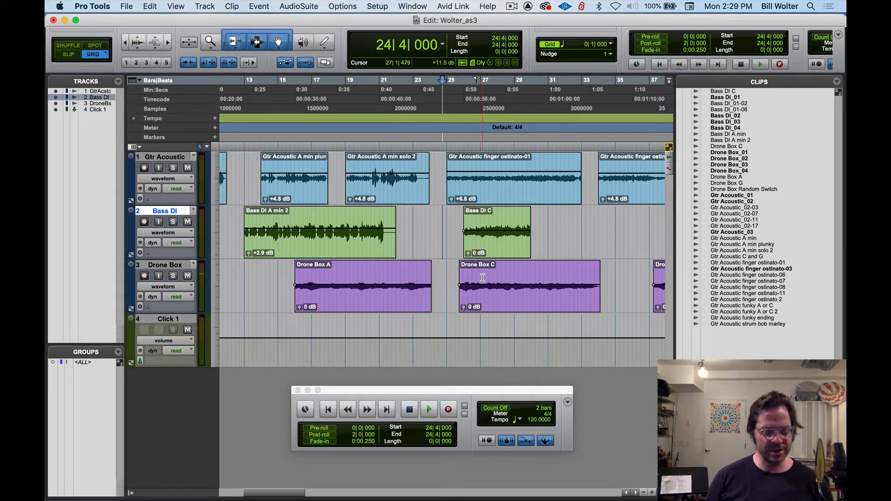
{"action": "key", "text": "r"}
{"action": "key", "text": "r"}
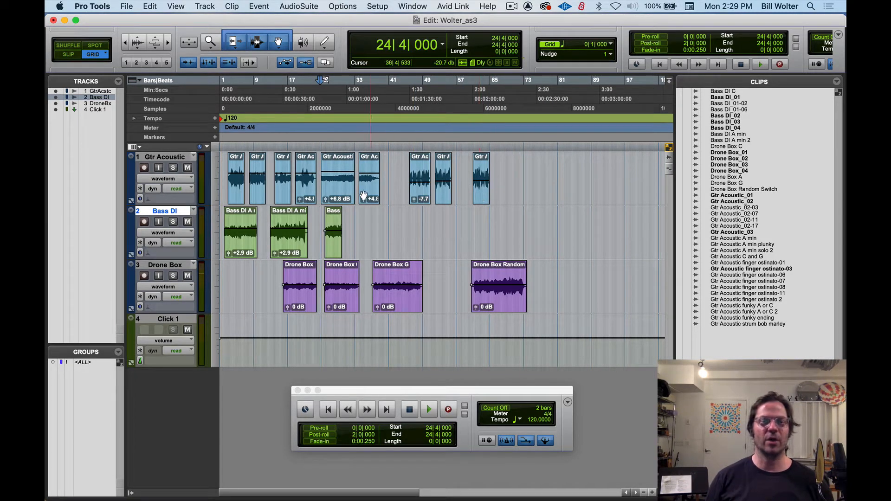
Step: Copy the Gtr Acoustic A min clip to 83|2|000 and extend its edges to span 77|1|847 to 116|2|179
{"action": "left_click_drag", "start_coordinate": [257, 197], "coordinate": [578, 179]}
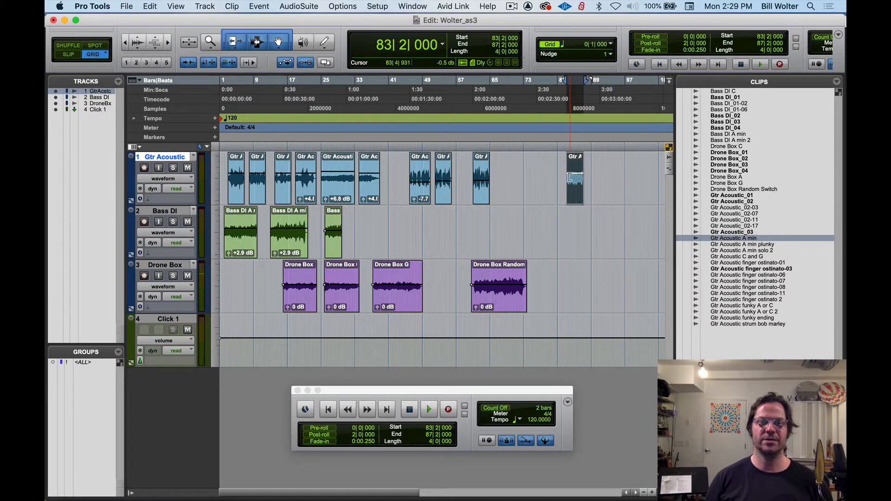
{"action": "key", "text": "super+bracketright"}
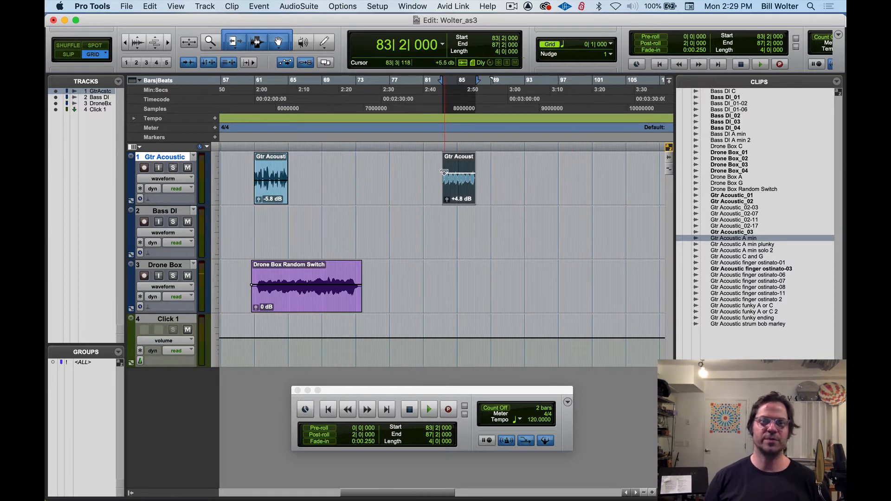
{"action": "left_click_drag", "start_coordinate": [446, 166], "coordinate": [326, 174]}
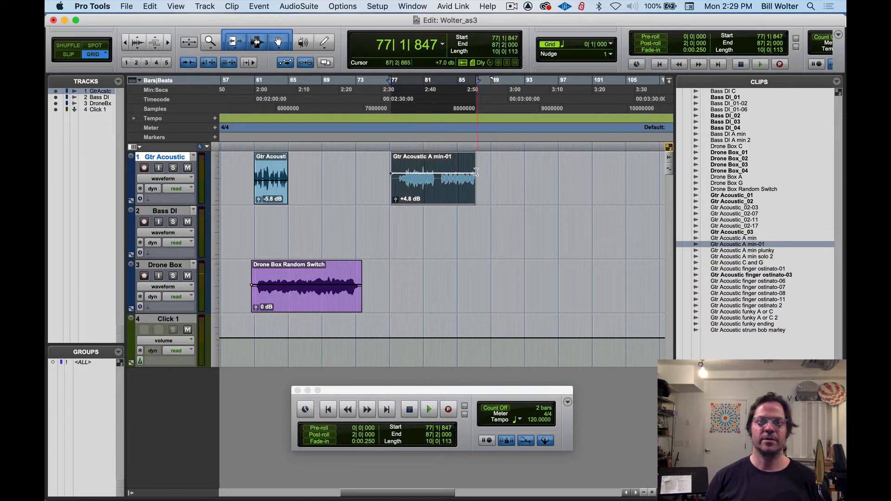
{"action": "left_click_drag", "start_coordinate": [473, 170], "coordinate": [672, 175]}
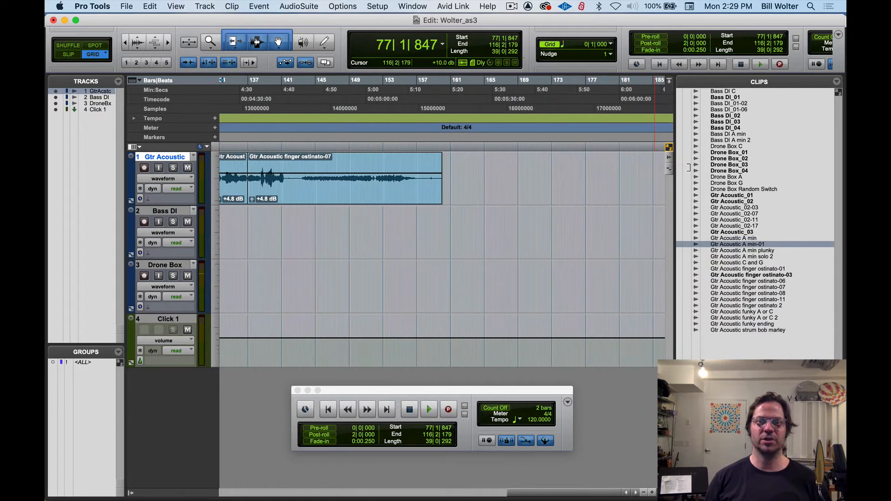
{"action": "key", "text": "r"}
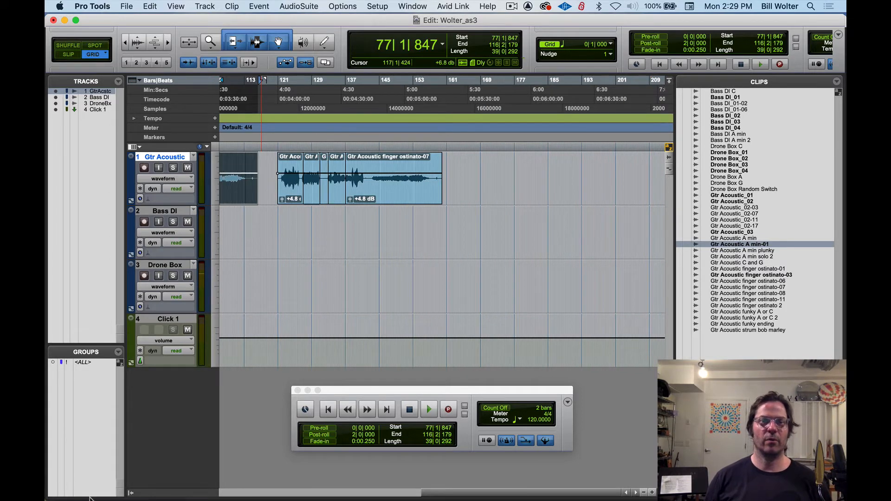
{"action": "key", "text": "r"}
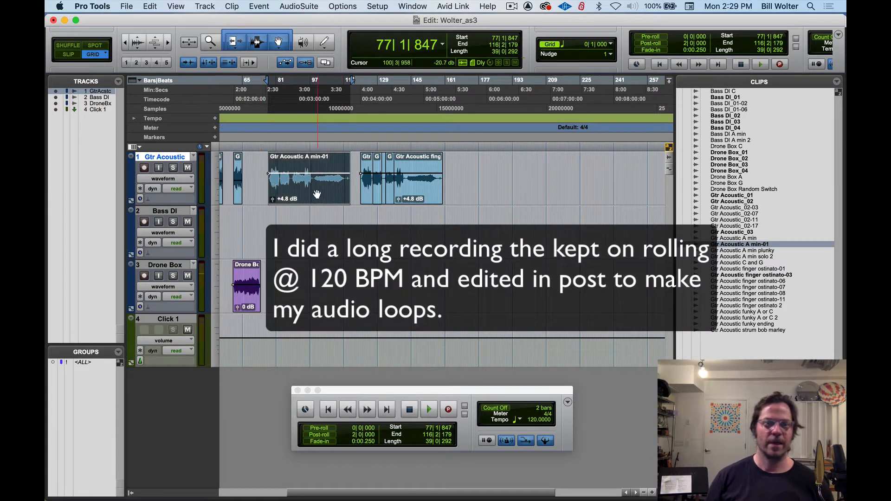
Step: Audition the Gtr Acoustic finger ostinato-08 clip from 122|4|000
{"action": "left_click", "coordinate": [376, 142]}
{"action": "key", "text": "t"}
{"action": "key", "text": "t"}
{"action": "key", "text": "t"}
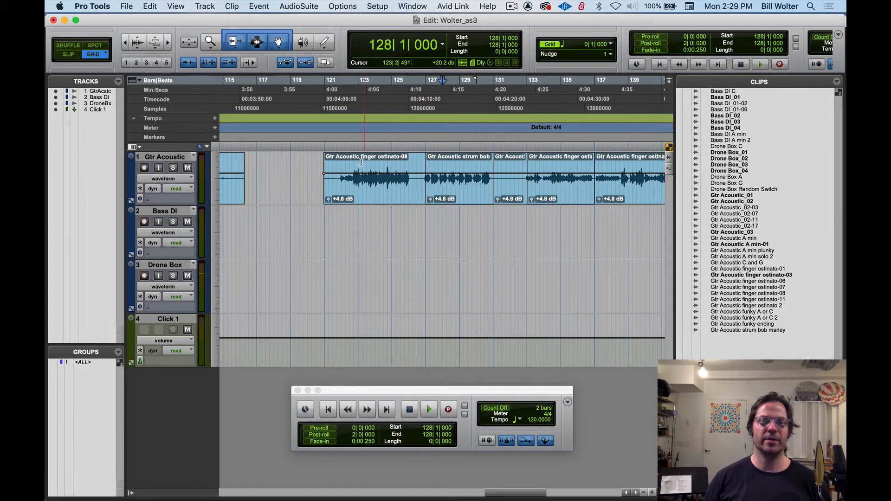
{"action": "left_click", "coordinate": [353, 144]}
{"action": "key", "text": "space"}
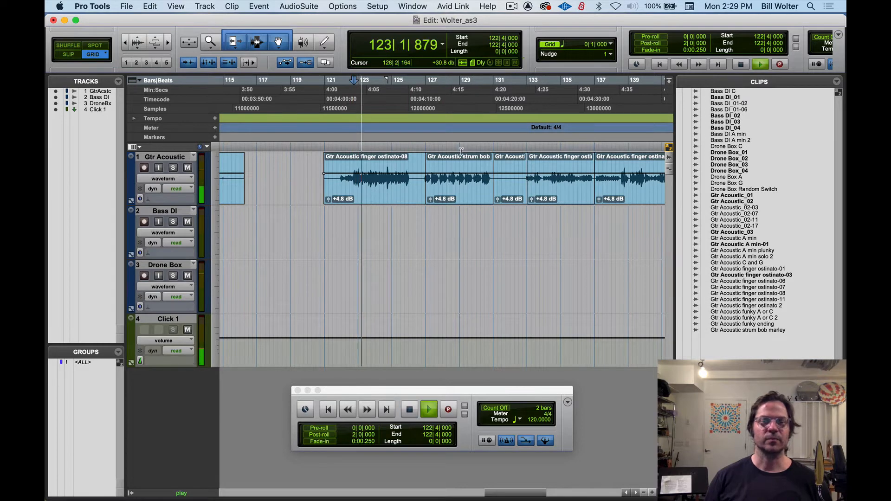
{"action": "key", "text": "space"}
Step: Separate the finger ostinato-08 clip at 122|1|000, delete the piece before the cut and select the remaining clip
{"action": "left_click", "coordinate": [341, 168]}
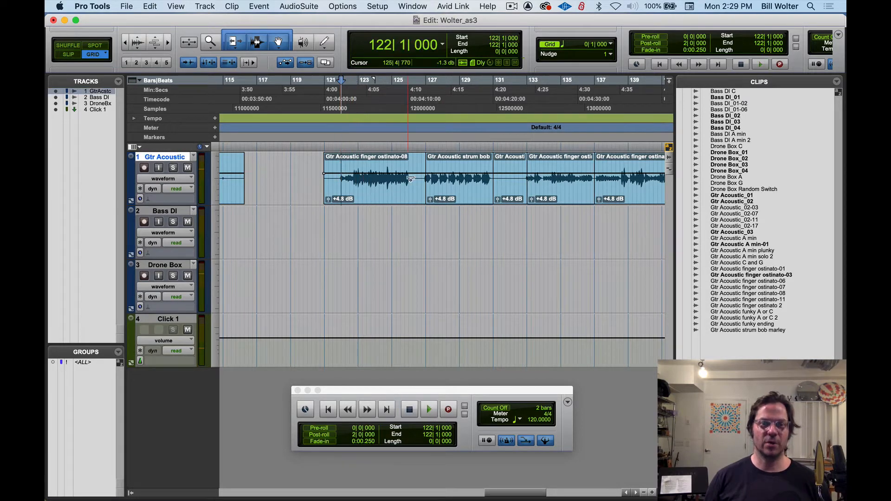
{"action": "key", "text": "super+e"}
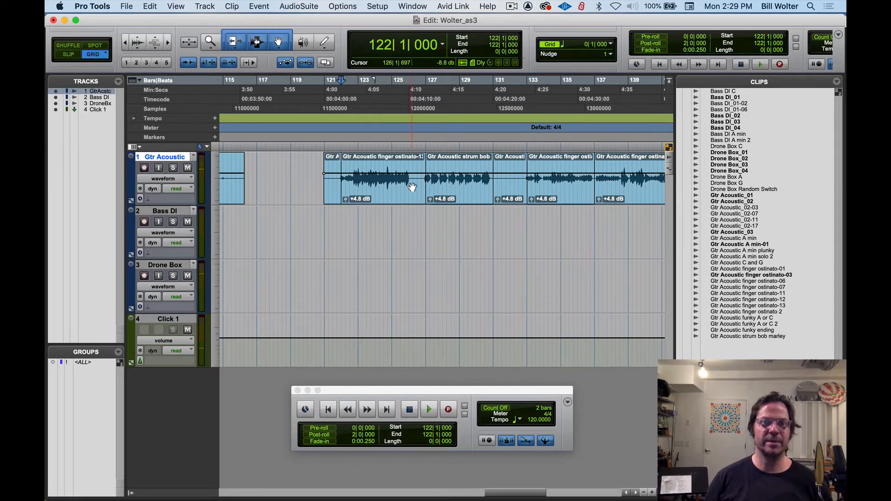
{"action": "left_click", "coordinate": [328, 196]}
{"action": "key", "text": "BackSpace"}
{"action": "left_click", "coordinate": [371, 201]}
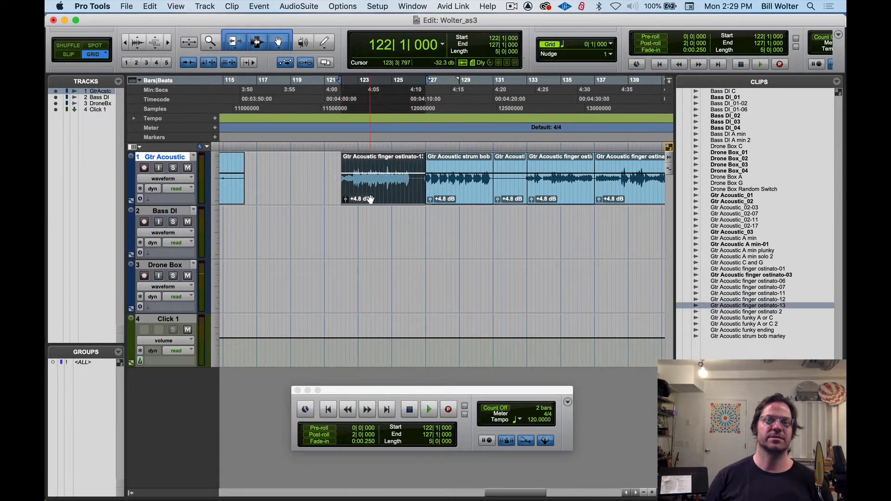
Step: Check the end of the finger ostinato-13 clip from 125|3|000 and separate the clip at 126|1|000
{"action": "left_click", "coordinate": [410, 168]}
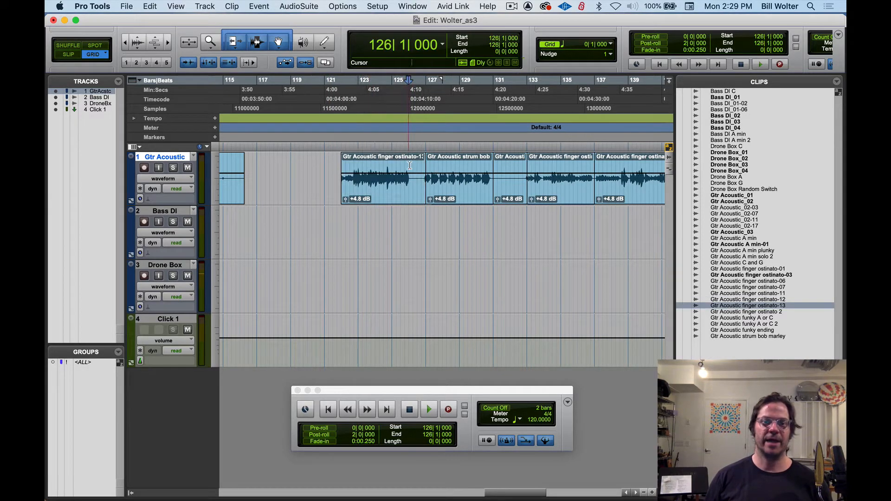
{"action": "left_click", "coordinate": [399, 146]}
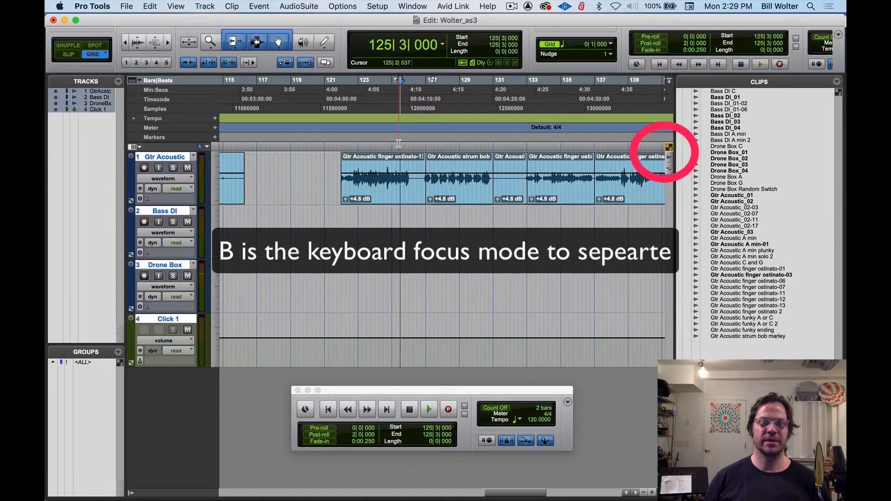
{"action": "key", "text": "space"}
{"action": "key", "text": "t"}
{"action": "key", "text": "space"}
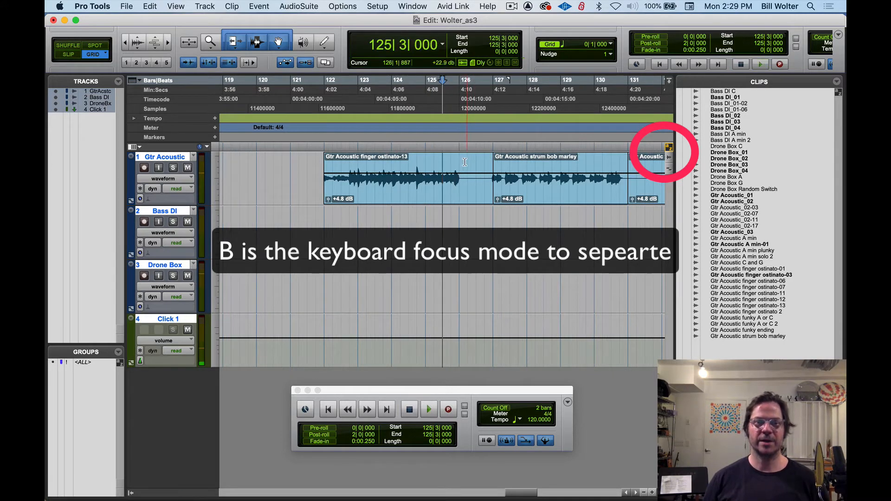
{"action": "left_click", "coordinate": [462, 163]}
{"action": "key", "text": "b"}
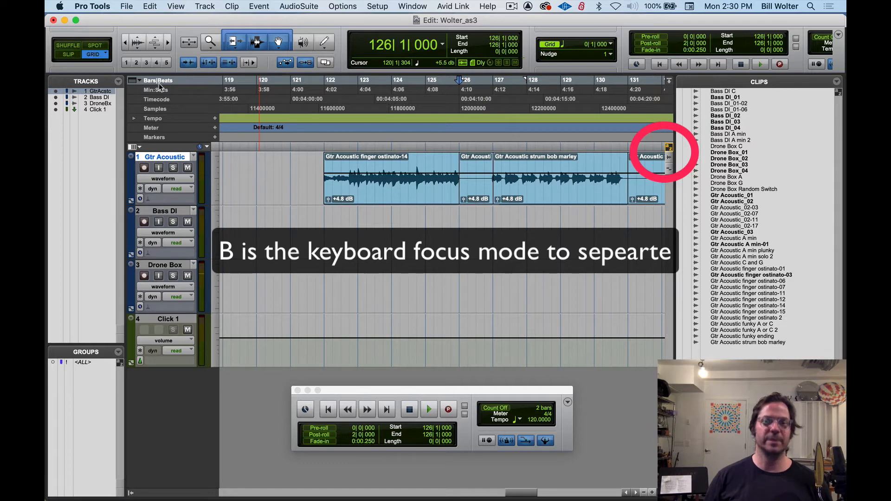
Step: Try a grid value of 1 bar and return the grid to 1/4 note
{"action": "left_click", "coordinate": [610, 45]}
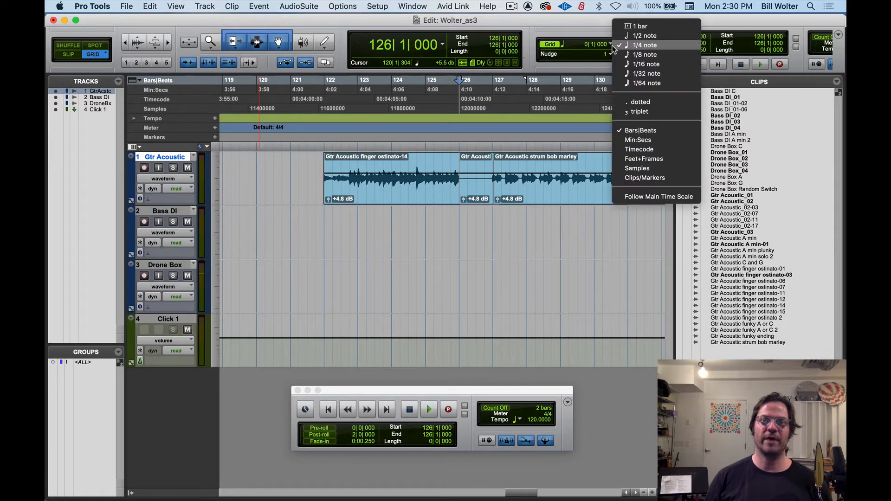
{"action": "left_click", "coordinate": [645, 28]}
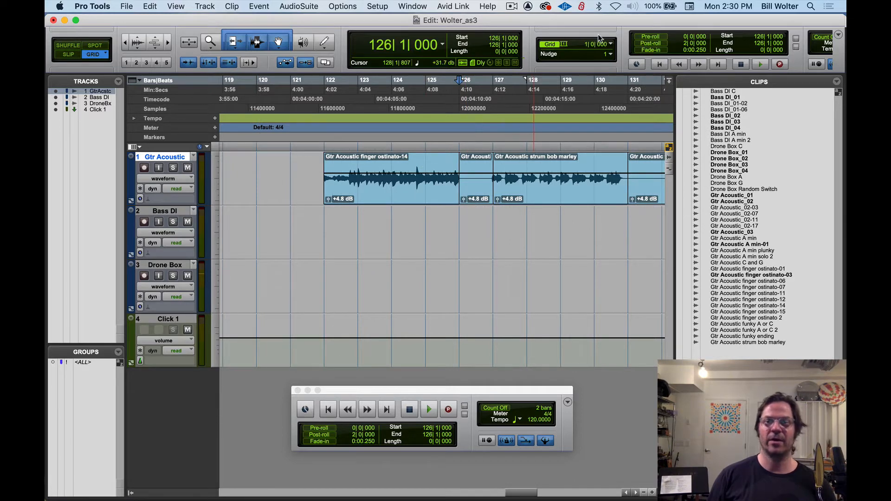
{"action": "left_click", "coordinate": [611, 44]}
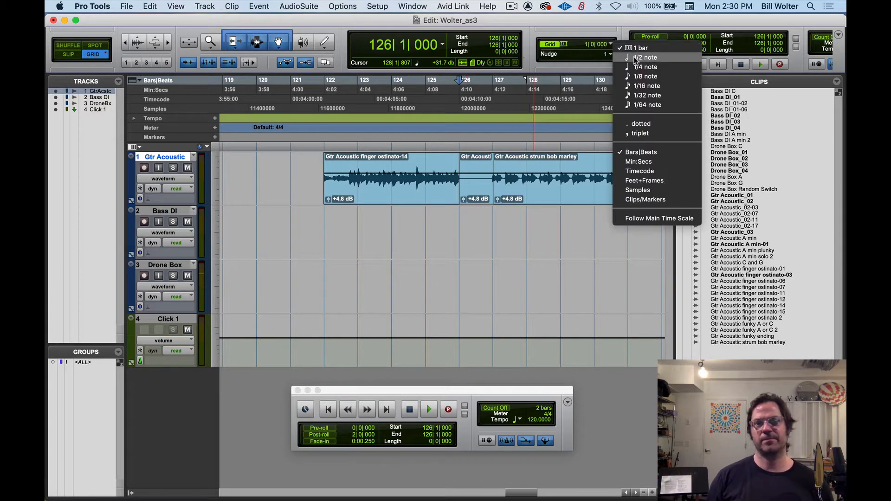
{"action": "left_click", "coordinate": [645, 67]}
Step: Delete the leftover one-bar clip at bar 126 and select the four-bar finger ostinato-14 clip
{"action": "left_click", "coordinate": [481, 194]}
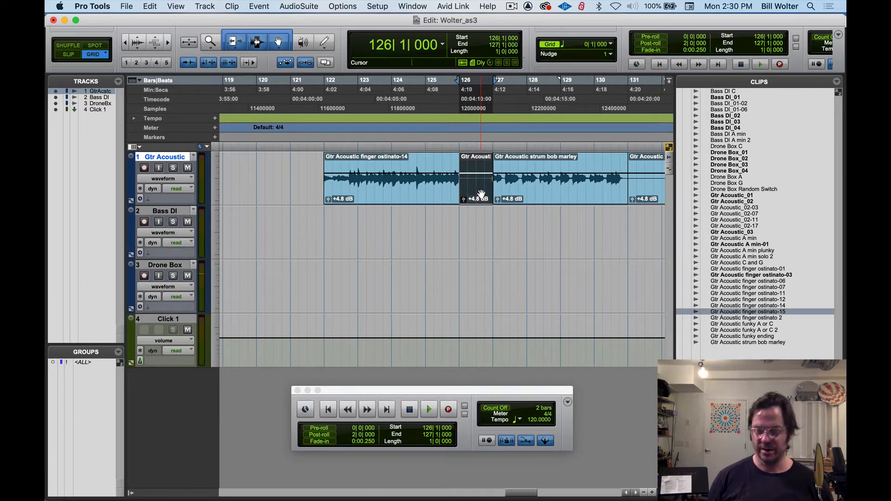
{"action": "key", "text": "Delete"}
{"action": "left_click", "coordinate": [394, 194]}
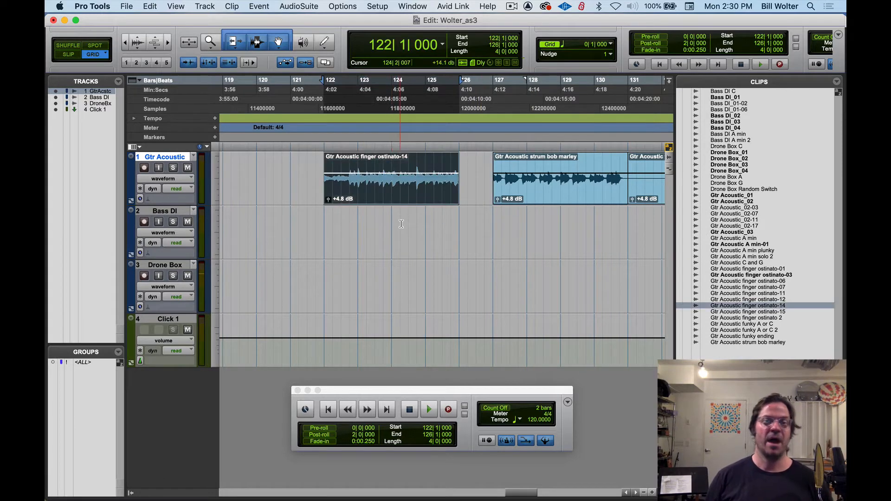
Step: Enable loop playback and audition the selected finger ostinato-14 clip as a loop
{"action": "right_click", "coordinate": [427, 409]}
{"action": "left_click", "coordinate": [458, 437]}
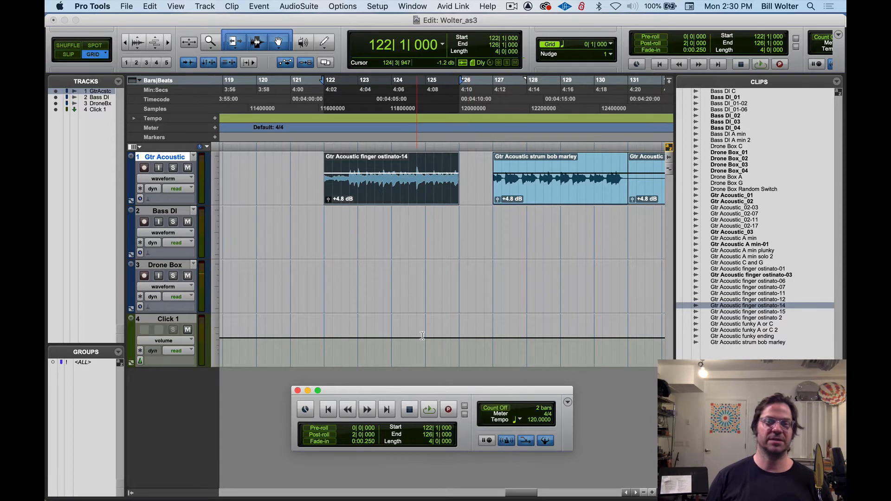
{"action": "key", "text": "space"}
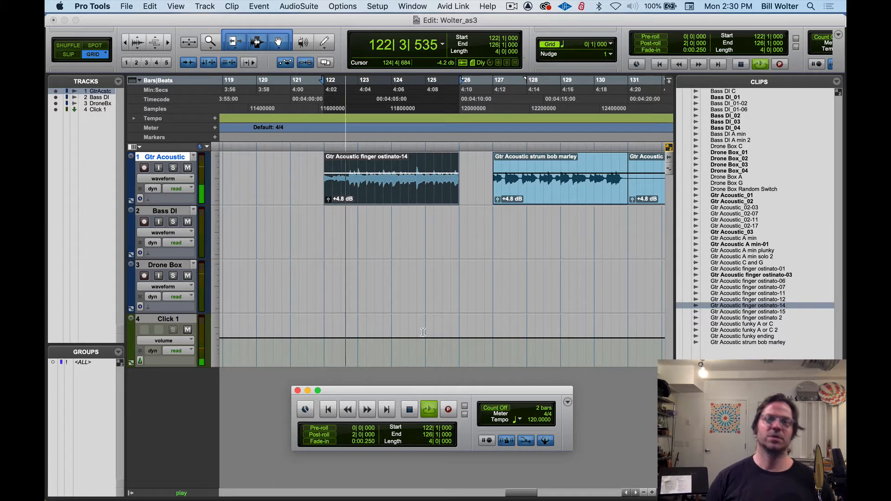
{"action": "key", "text": "space"}
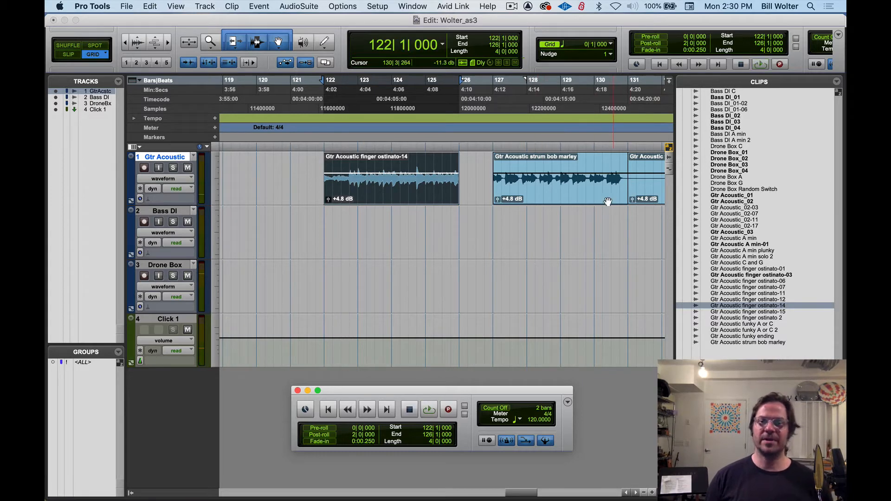
Step: Audition the Gtr Acoustic strum bob marley clip as a loop
{"action": "left_click", "coordinate": [575, 205]}
{"action": "key", "text": "space"}
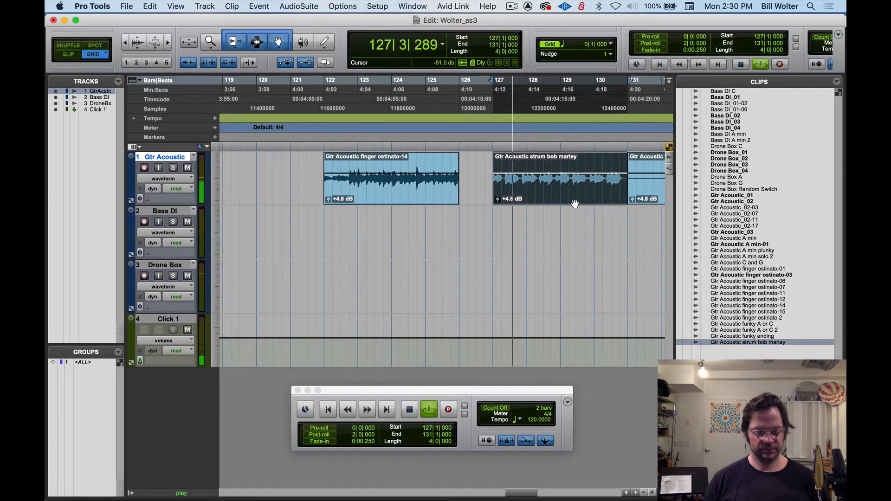
{"action": "key", "text": "super+bracketleft"}
{"action": "key", "text": "space"}
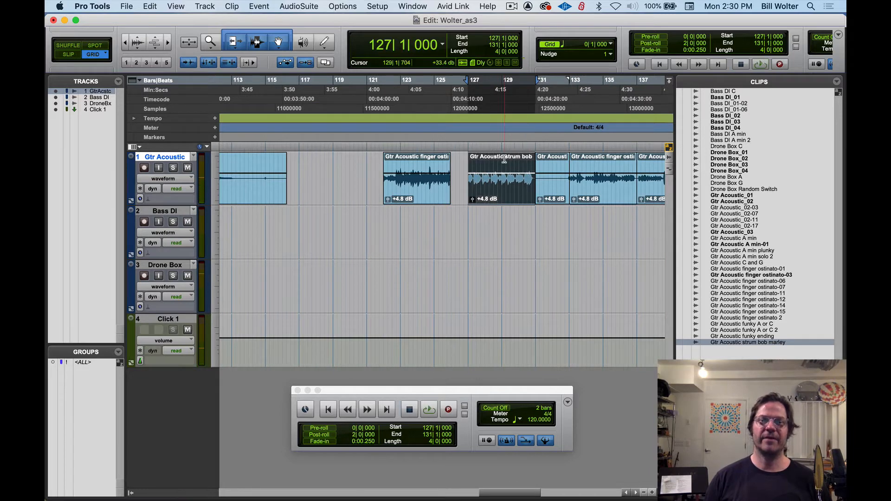
Step: Audition the four-bar Gtr Acoustic finger ostinato-06 clip at bar 133 as a loop
{"action": "scroll", "coordinate": [532, 197], "scroll_direction": "right", "scroll_amount": 3}
{"action": "scroll", "coordinate": [531, 197], "scroll_direction": "right", "scroll_amount": 1}
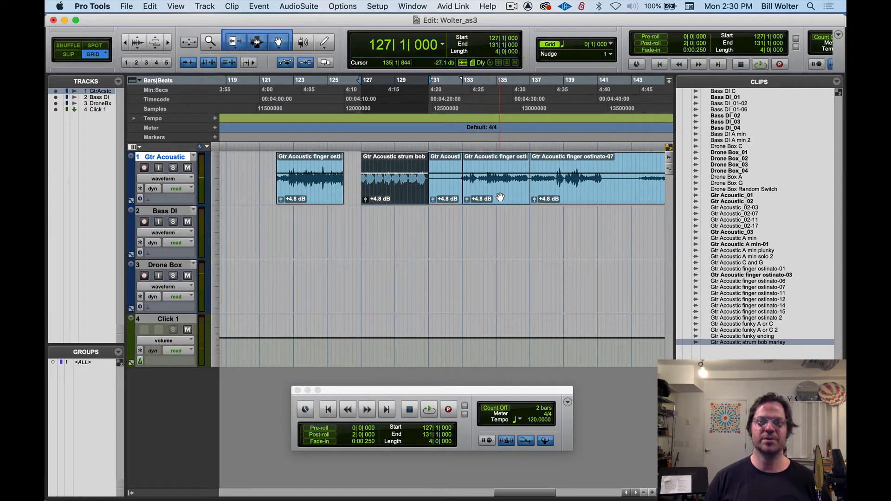
{"action": "left_click", "coordinate": [505, 197]}
{"action": "key", "text": "space"}
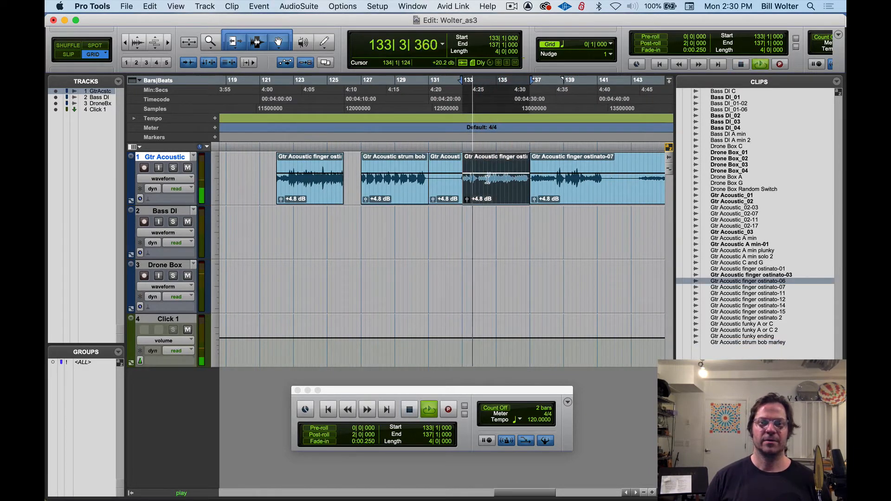
{"action": "key", "text": "space"}
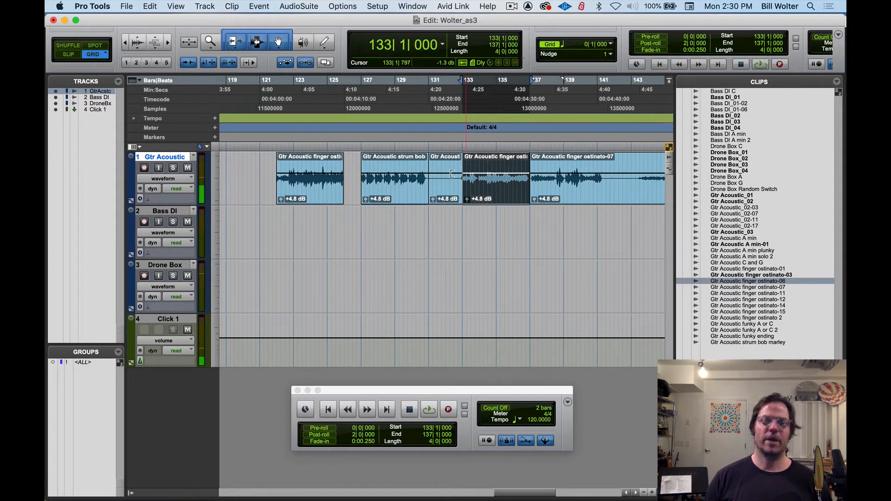
Step: Delete the leftover two-bar clip at bar 131 and rename the four-bar clip at bar 133 to Gtr Acoustic funky solo
{"action": "left_click", "coordinate": [443, 196]}
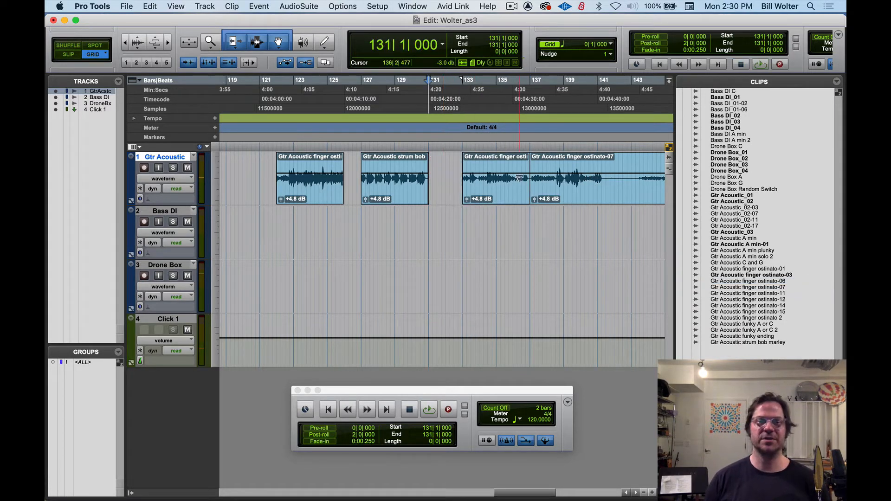
{"action": "double_click", "coordinate": [491, 199]}
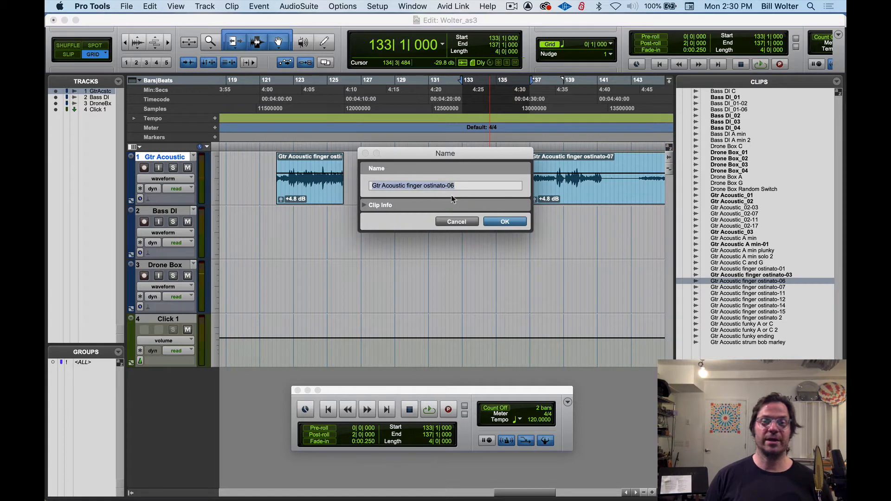
{"action": "left_click", "coordinate": [411, 186]}
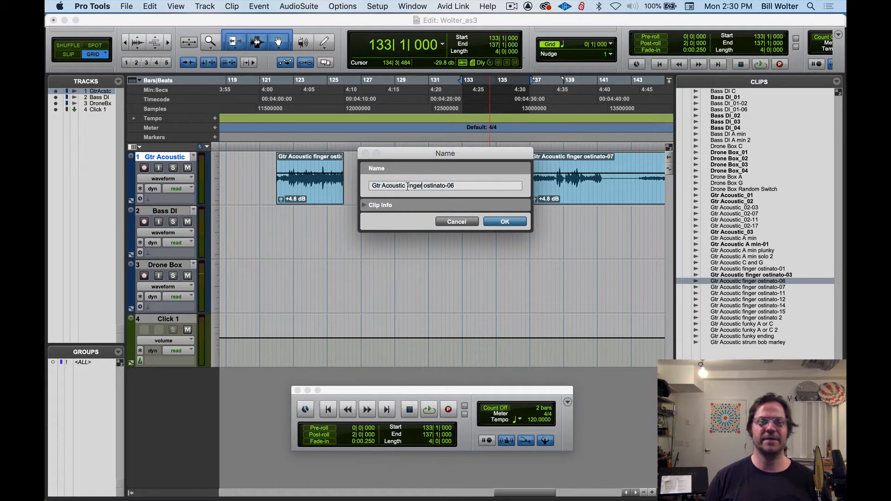
{"action": "left_click_drag", "start_coordinate": [406, 186], "coordinate": [494, 181]}
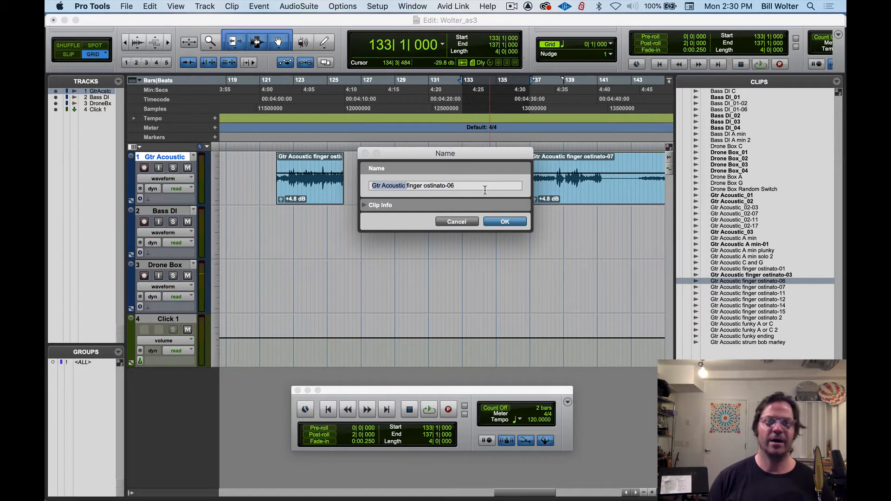
{"action": "key", "text": "super+a"}
{"action": "left_click", "coordinate": [467, 186]}
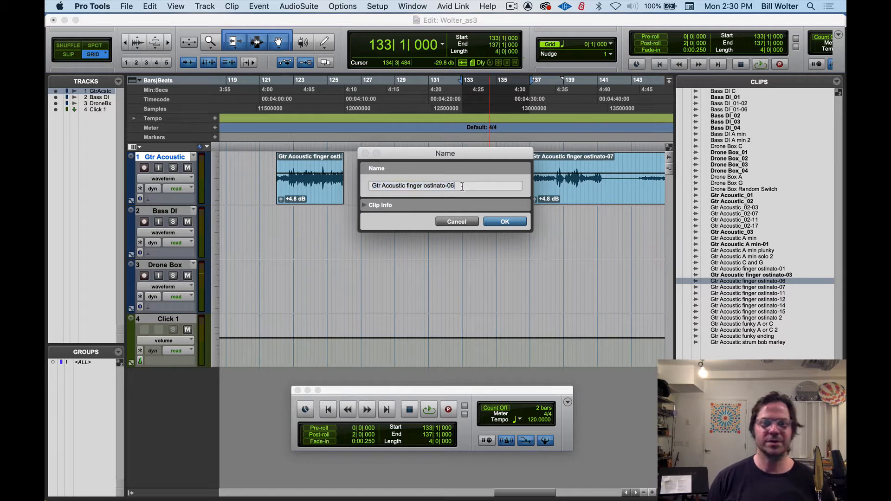
{"action": "left_click_drag", "start_coordinate": [407, 185], "coordinate": [479, 187]}
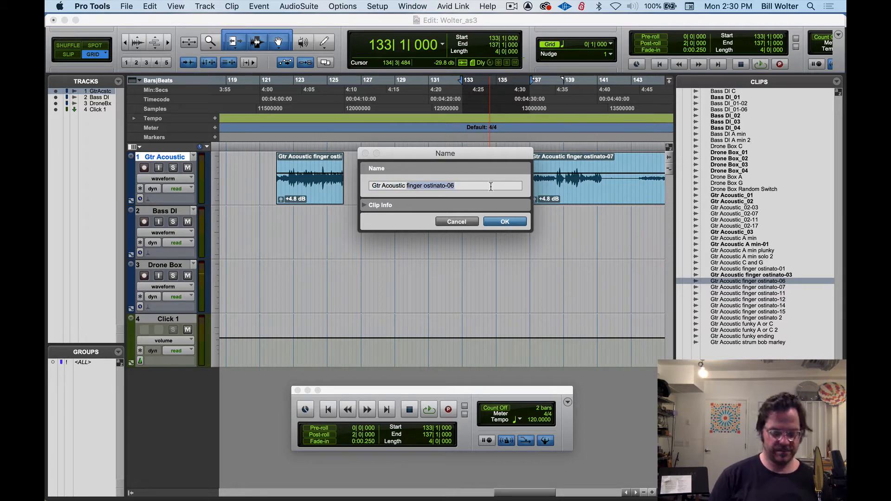
{"action": "type", "text": "funky"}
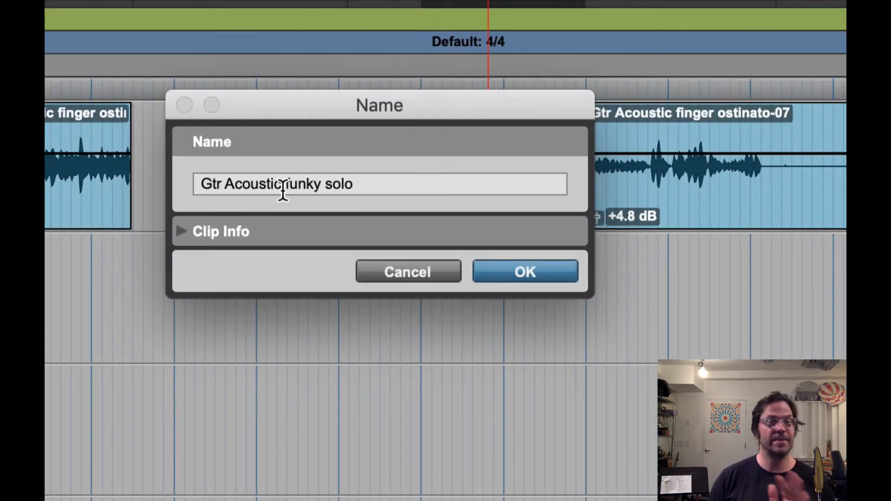
{"action": "left_click", "coordinate": [474, 270]}
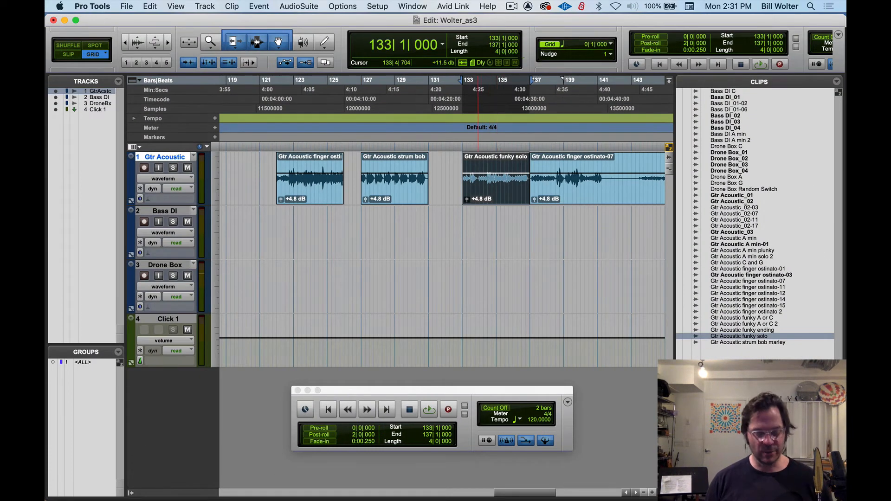
Step: Delete everything on the Gtr Acoustic track from bar 75 beat 3 to bar 219 beat 3
{"action": "key", "text": "r"}
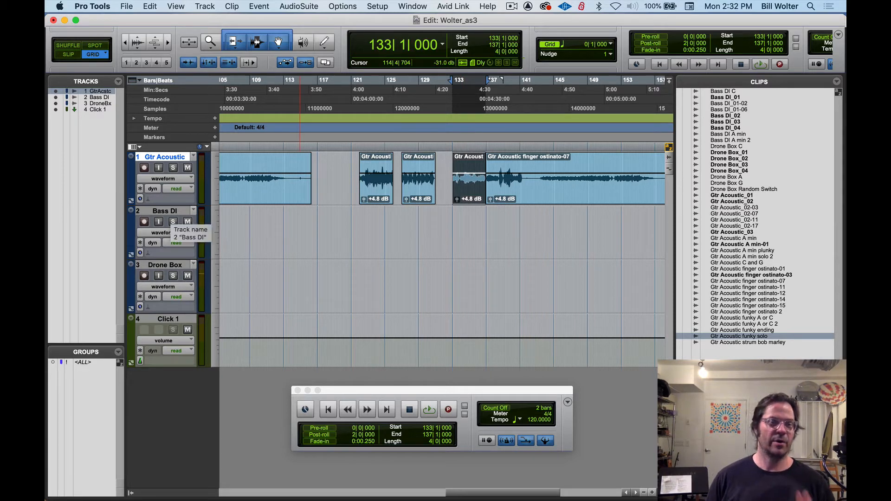
{"action": "left_click", "coordinate": [165, 265]}
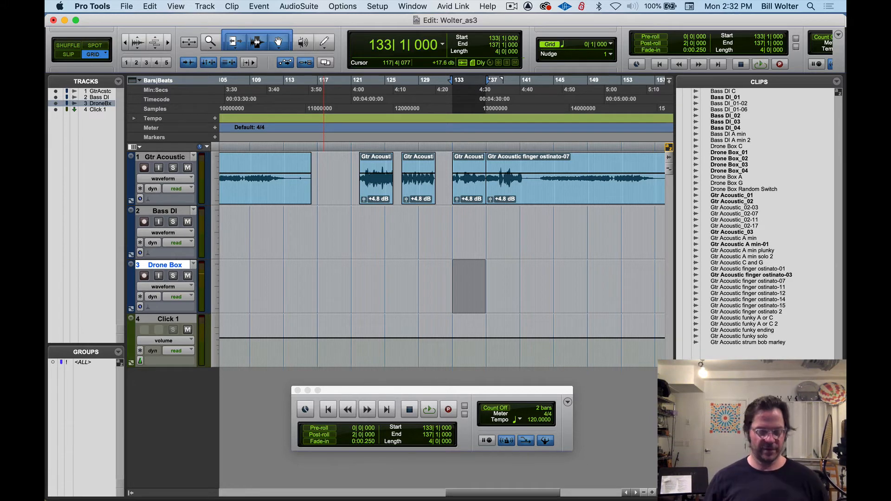
{"action": "key", "text": "r"}
{"action": "key", "text": "r"}
{"action": "key", "text": "r"}
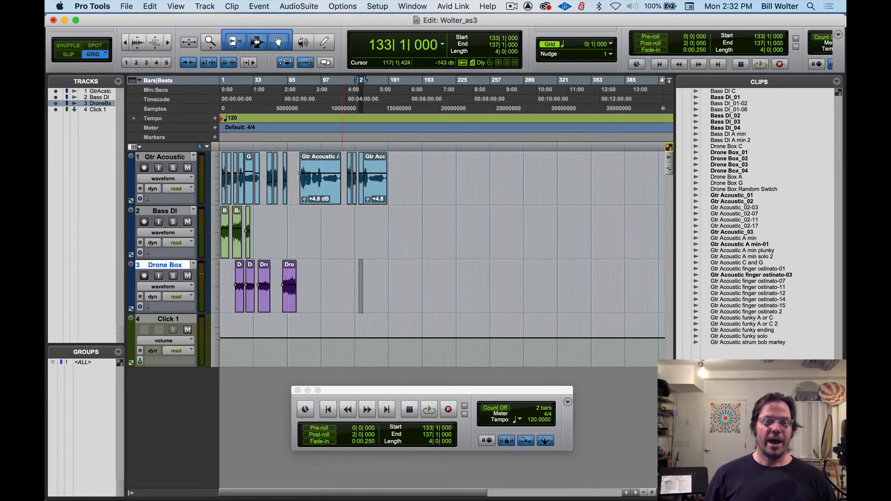
{"action": "left_click_drag", "start_coordinate": [298, 181], "coordinate": [450, 186]}
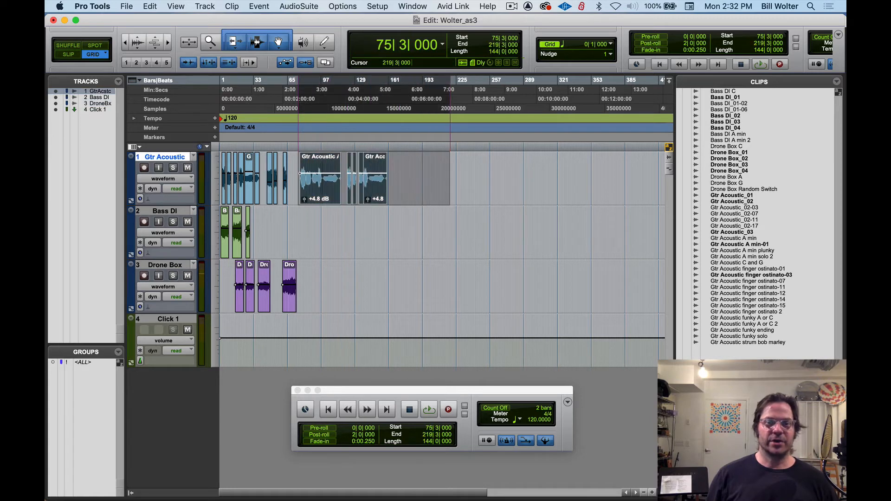
{"action": "key", "text": "Delete"}
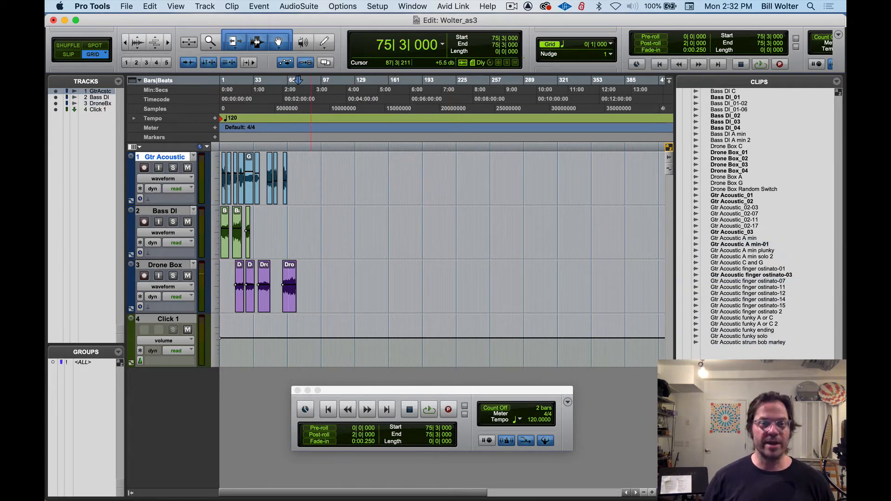
Step: Look over the remaining loops from the session start, highlighting the Drone Box clips and the Bass DI clips
{"action": "left_click", "coordinate": [308, 80]}
{"action": "key", "text": "t"}
{"action": "key", "text": "t"}
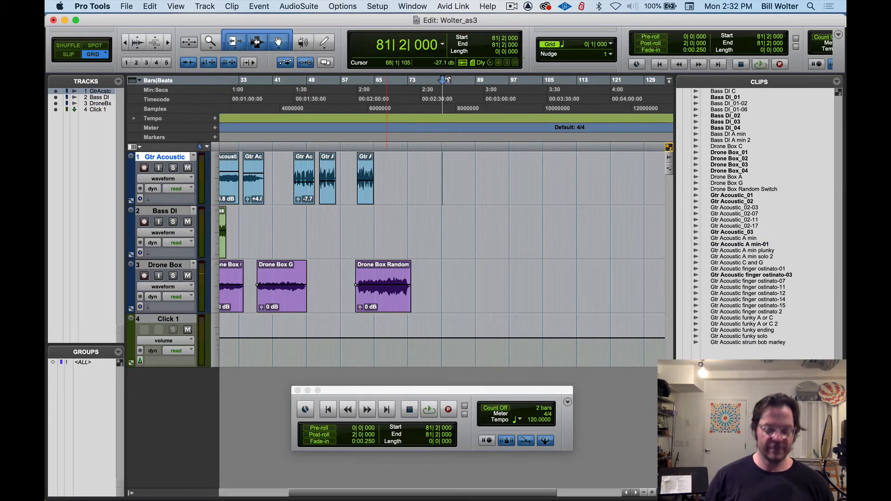
{"action": "key", "text": "Return"}
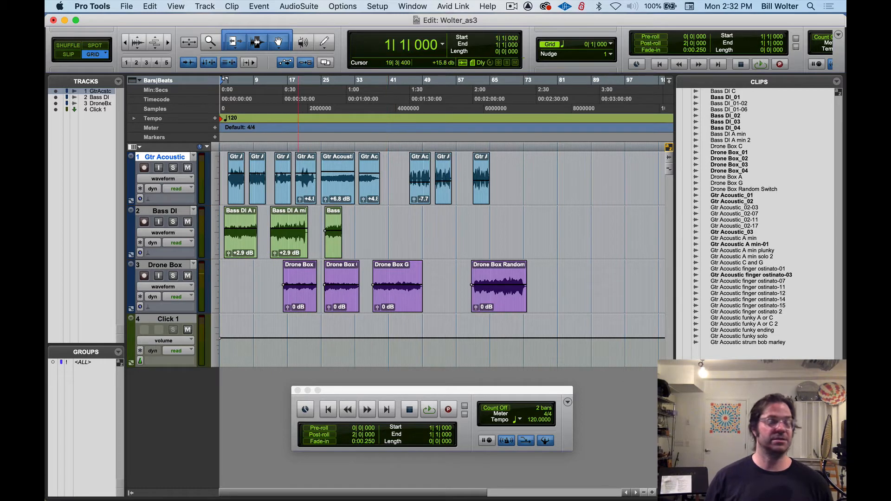
{"action": "scroll", "coordinate": [369, 227], "scroll_direction": "right", "scroll_amount": 5}
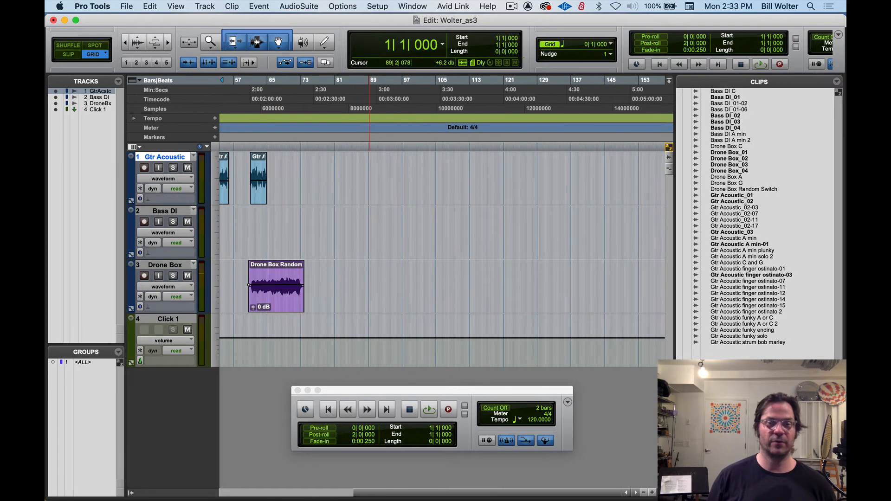
{"action": "key", "text": "Return"}
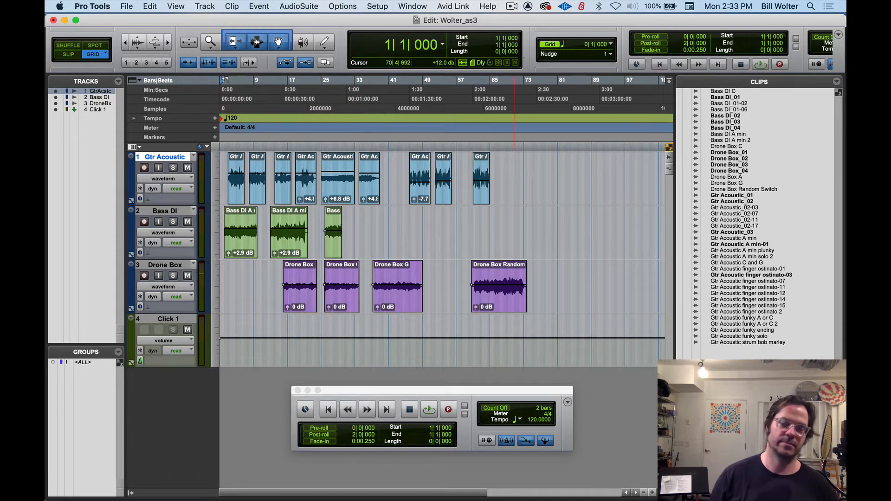
{"action": "triple_click", "coordinate": [351, 276]}
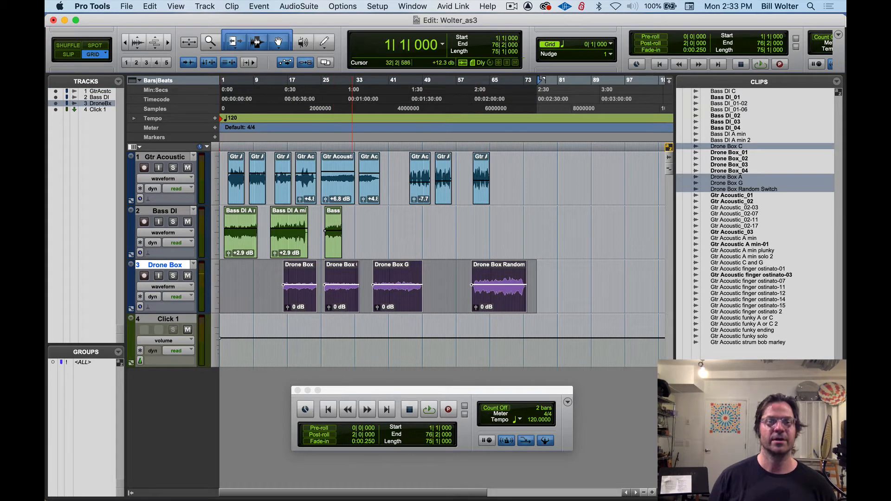
{"action": "left_click_drag", "start_coordinate": [361, 224], "coordinate": [220, 224]}
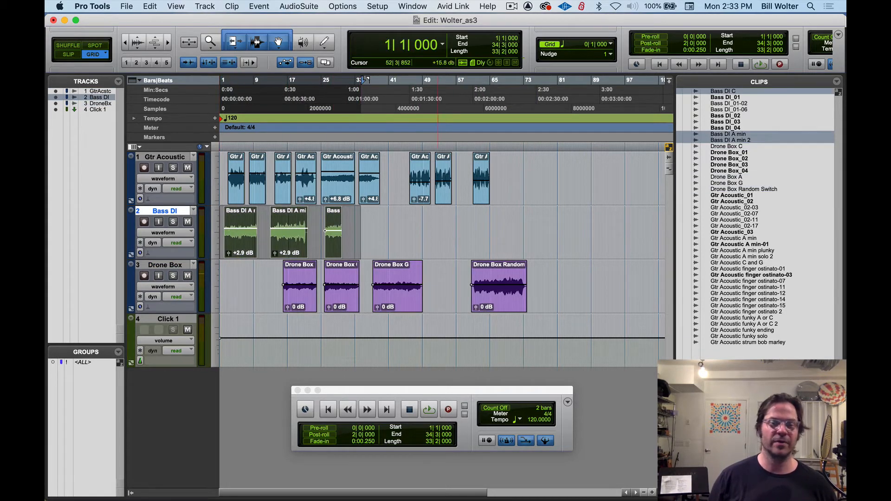
Step: Solo the Bass DI track temporarily and audition the Bass DI A min clip at bar 2
{"action": "left_click", "coordinate": [264, 219]}
{"action": "left_click", "coordinate": [238, 246]}
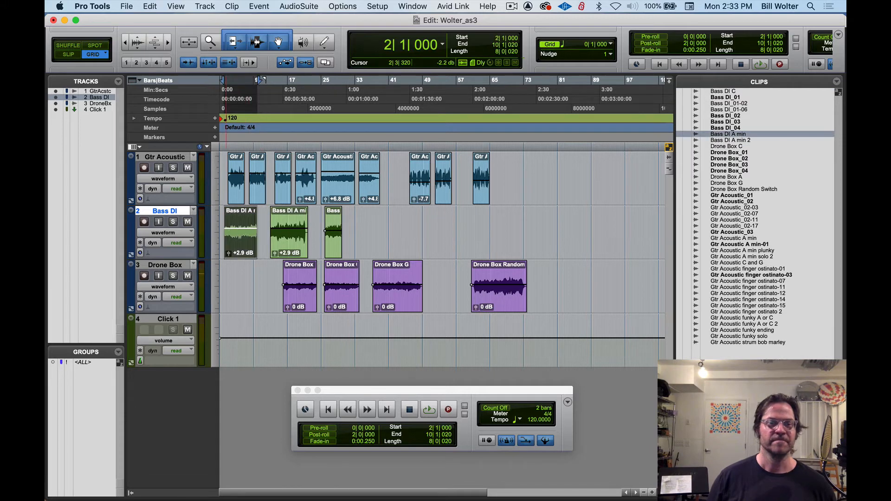
{"action": "left_click", "coordinate": [172, 221]}
{"action": "key", "text": "space"}
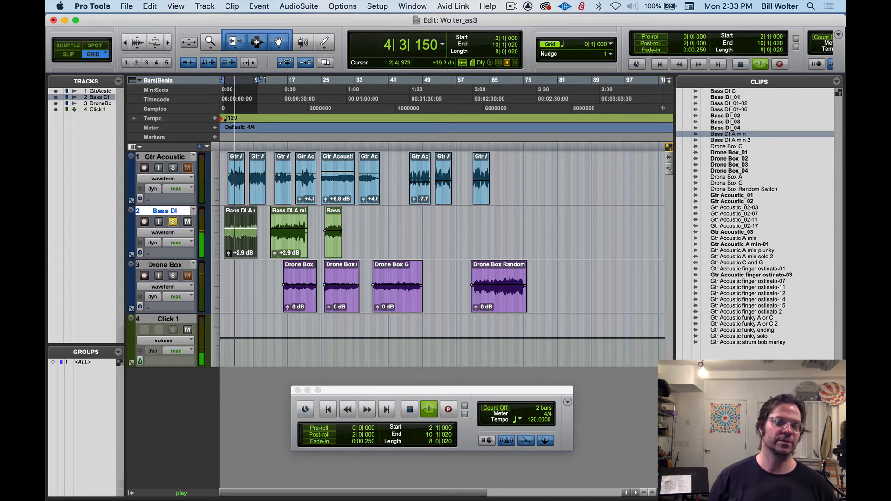
{"action": "key", "text": "space"}
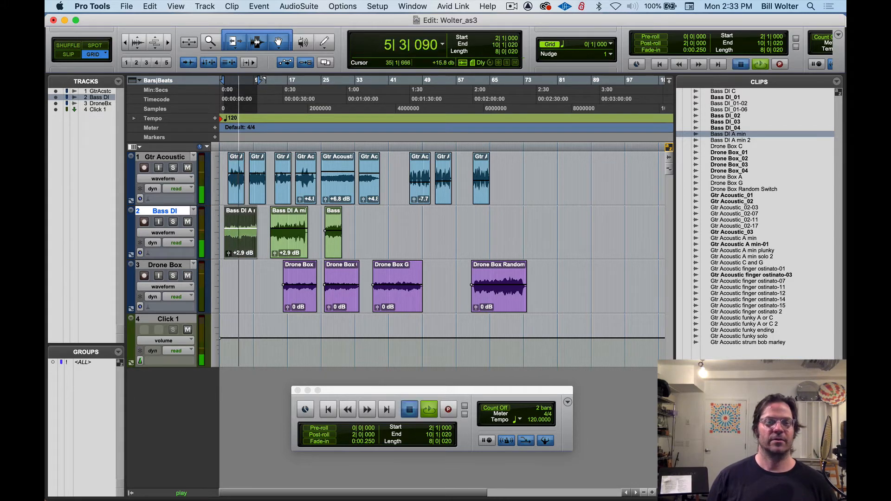
Step: Play all tracks together from bar 27 to hear the overlapping loops
{"action": "left_click", "coordinate": [332, 80]}
{"action": "key", "text": "space"}
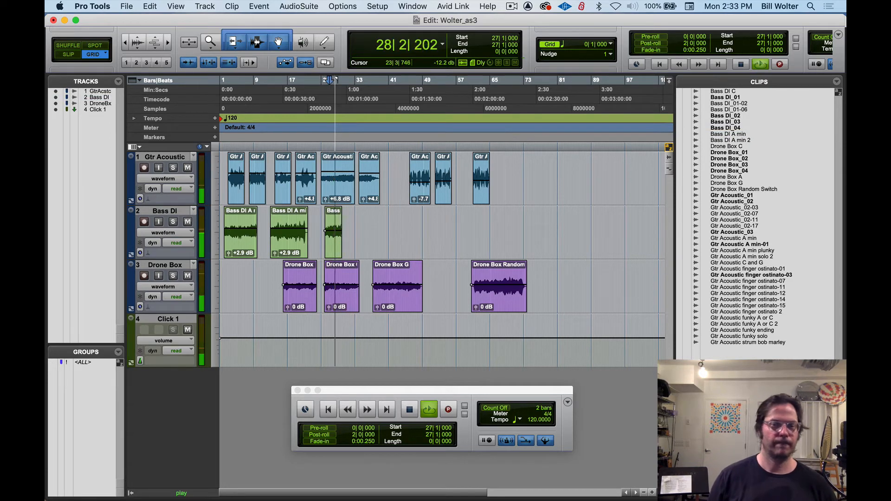
{"action": "key", "text": "space"}
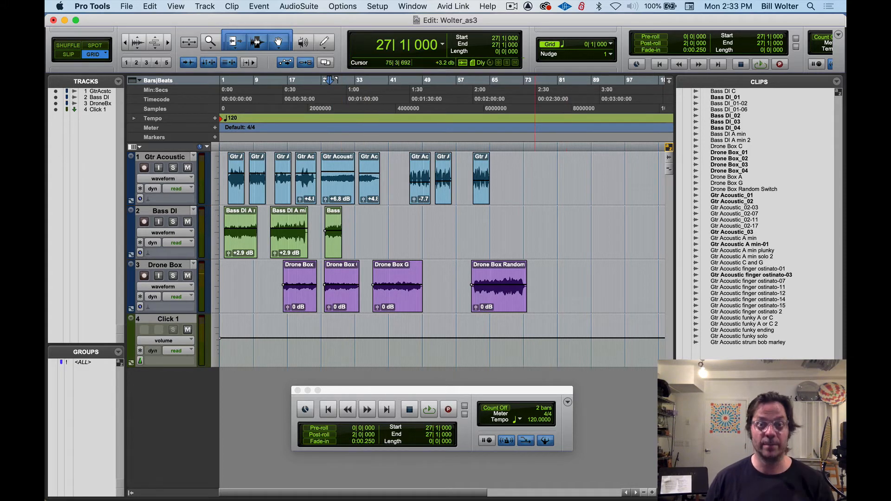
Step: Highlight all the Drone Box clips from bar 13 beat 2, followed by all the Bass DI clips from bar 1
{"action": "left_click_drag", "start_coordinate": [507, 181], "coordinate": [524, 181]}
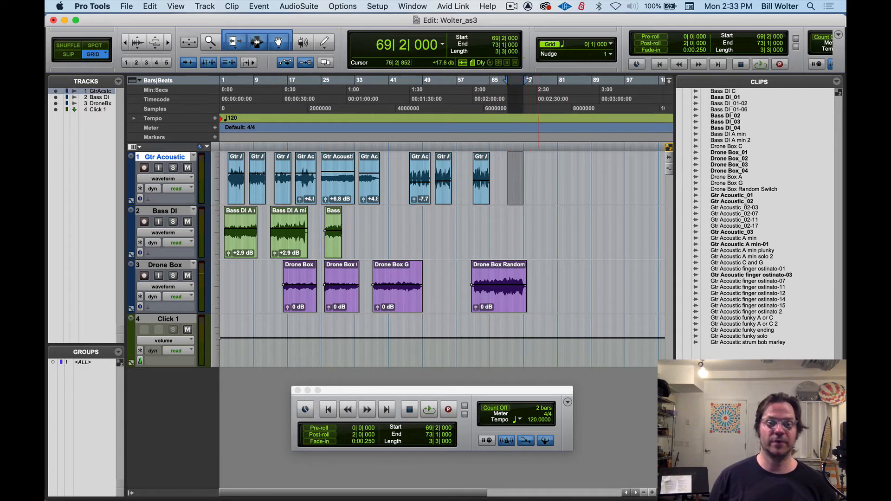
{"action": "left_click_drag", "start_coordinate": [538, 285], "coordinate": [272, 285]}
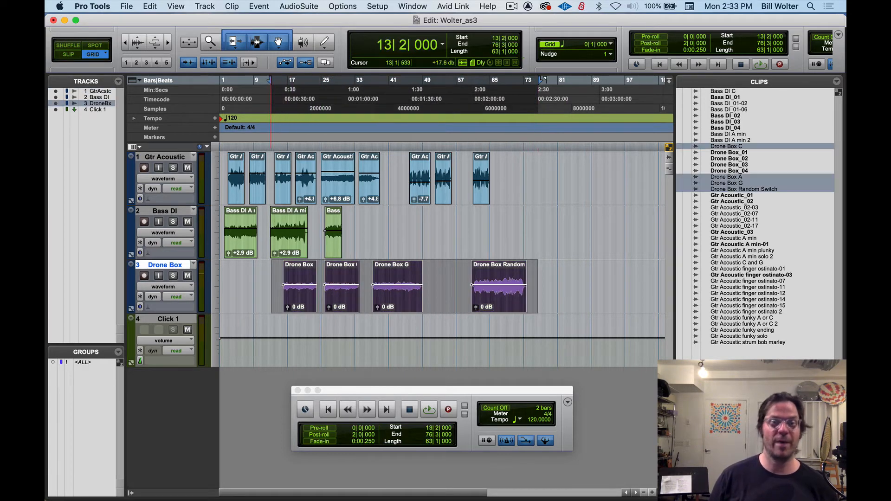
{"action": "key", "text": "t"}
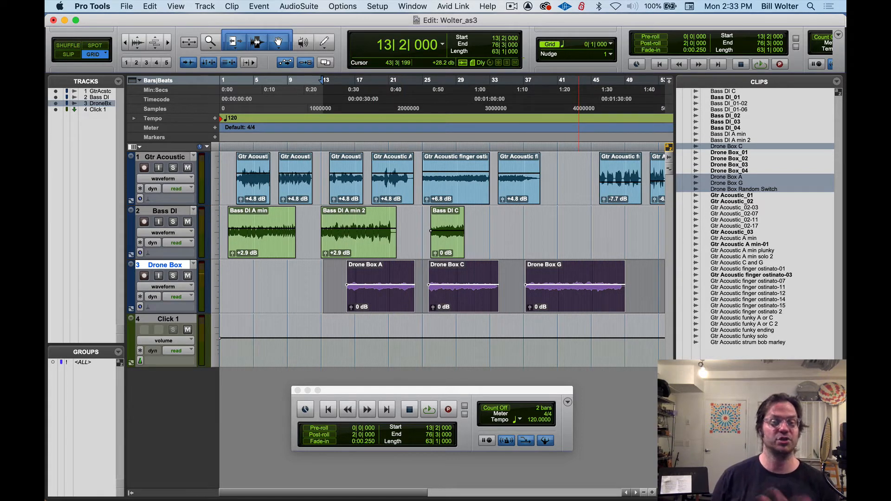
{"action": "left_click_drag", "start_coordinate": [485, 232], "coordinate": [220, 232]}
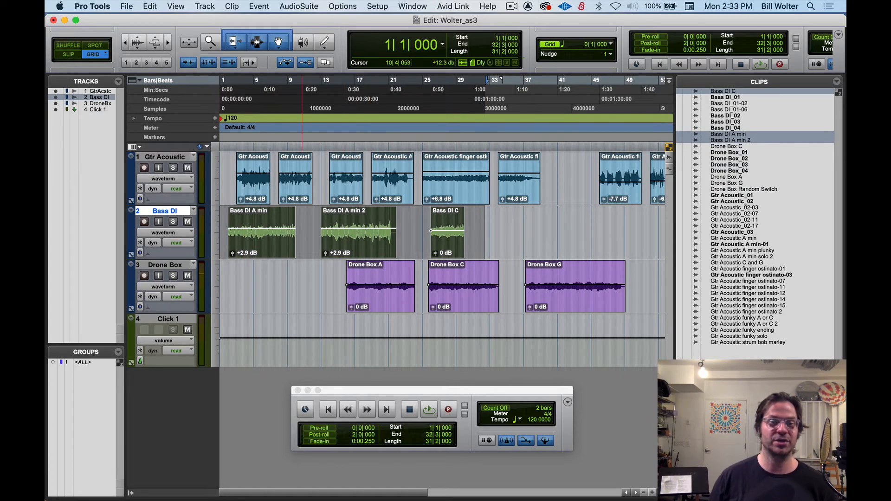
Step: Play all tracks briefly from bar 5
{"action": "left_click", "coordinate": [254, 232]}
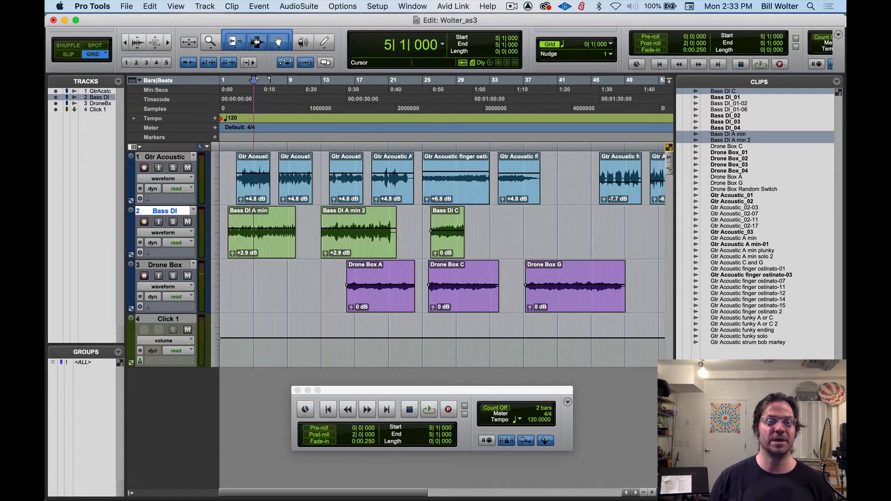
{"action": "key", "text": "space"}
{"action": "key", "text": "space"}
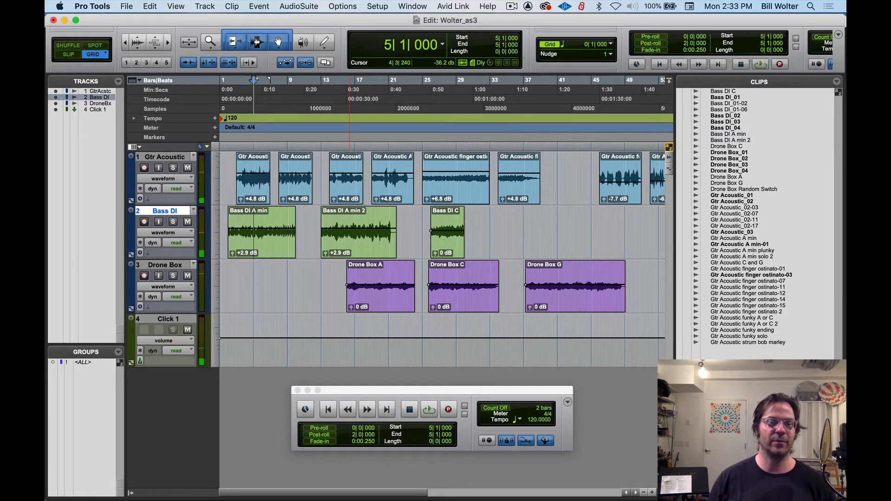
Step: Solo the Bass DI track, audition the Bass DI A min clip up close, and place the cursor at bar 1 beat 2
{"action": "left_click", "coordinate": [173, 222]}
{"action": "left_click", "coordinate": [242, 245]}
{"action": "key", "text": "space"}
{"action": "key", "text": "t"}
{"action": "key", "text": "t"}
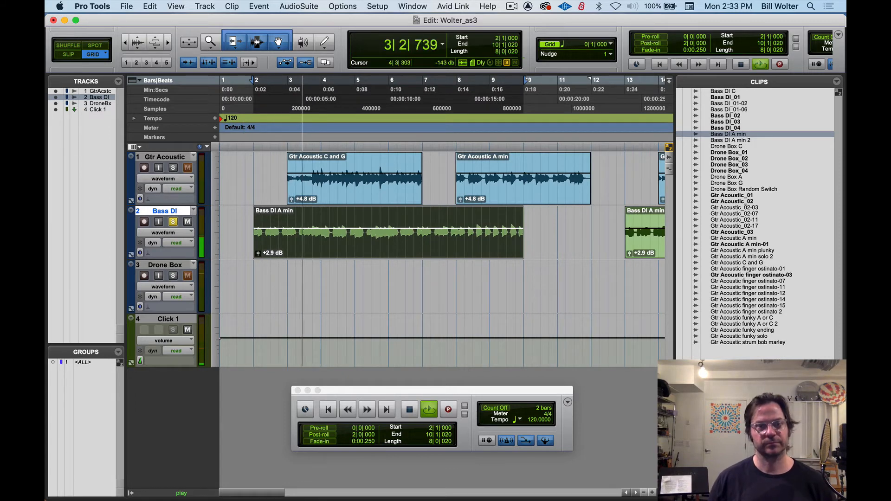
{"action": "key", "text": "space"}
{"action": "left_click", "coordinate": [229, 233]}
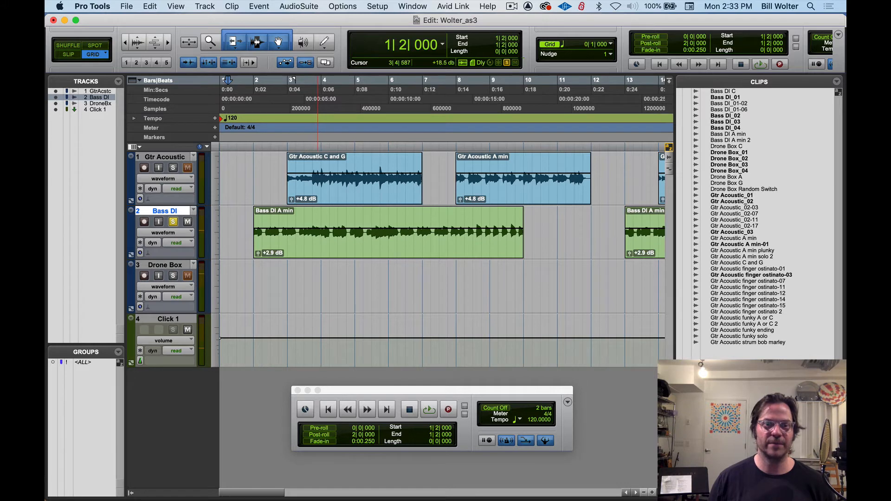
Step: Select the first two bars of the Bass DI A min clip, from bar 2 to bar 4, and audition them
{"action": "left_click_drag", "start_coordinate": [320, 225], "coordinate": [254, 225]}
{"action": "key", "text": "space"}
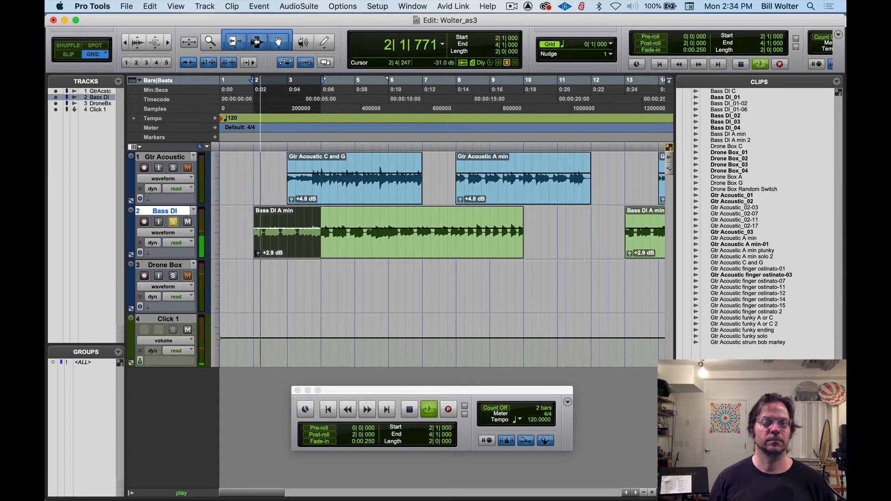
{"action": "key", "text": "space"}
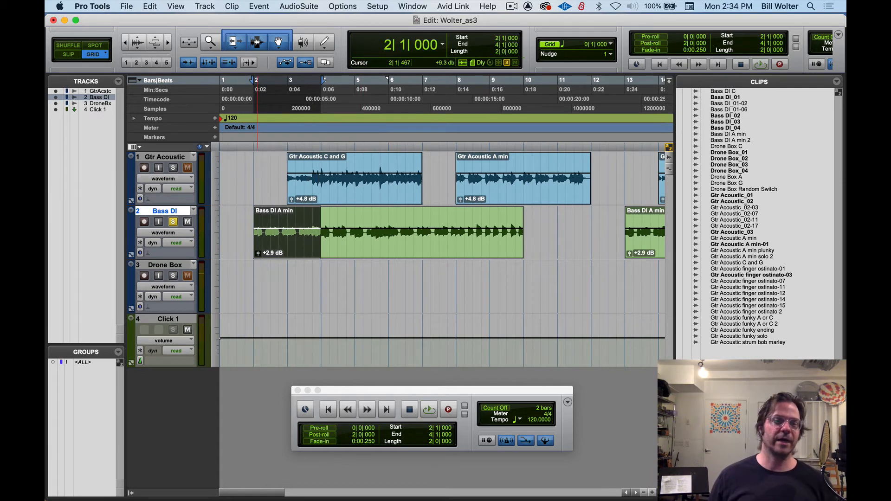
Step: Check the name of the first clip on the Gtr Acoustic track, at bar 3
{"action": "left_click", "coordinate": [262, 179]}
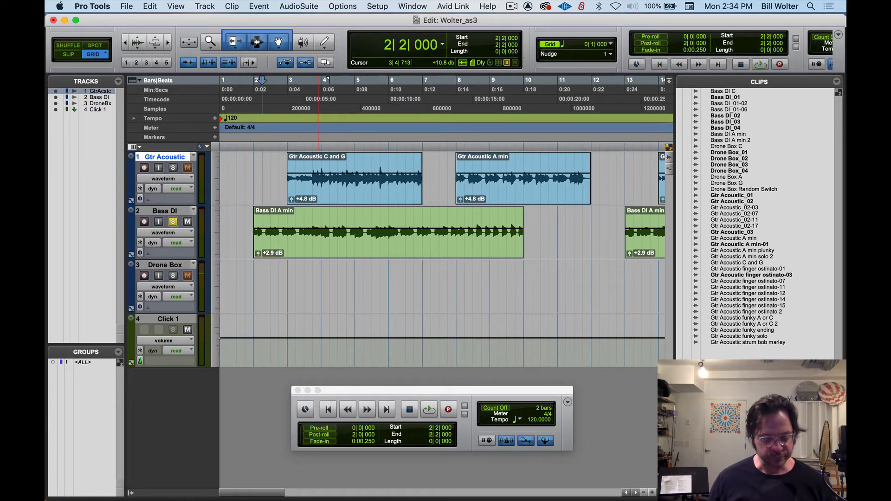
{"action": "key", "text": "r"}
{"action": "key", "text": "r"}
{"action": "key", "text": "r"}
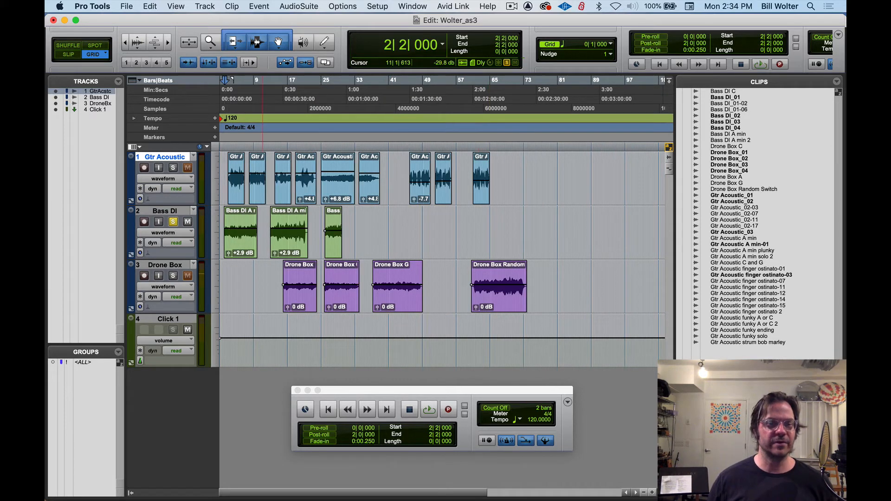
{"action": "double_click", "coordinate": [235, 191]}
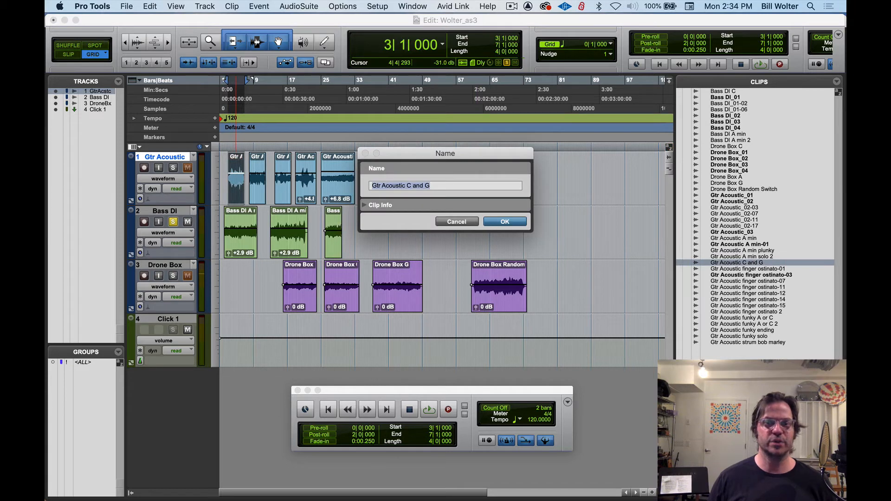
{"action": "key", "text": "Return"}
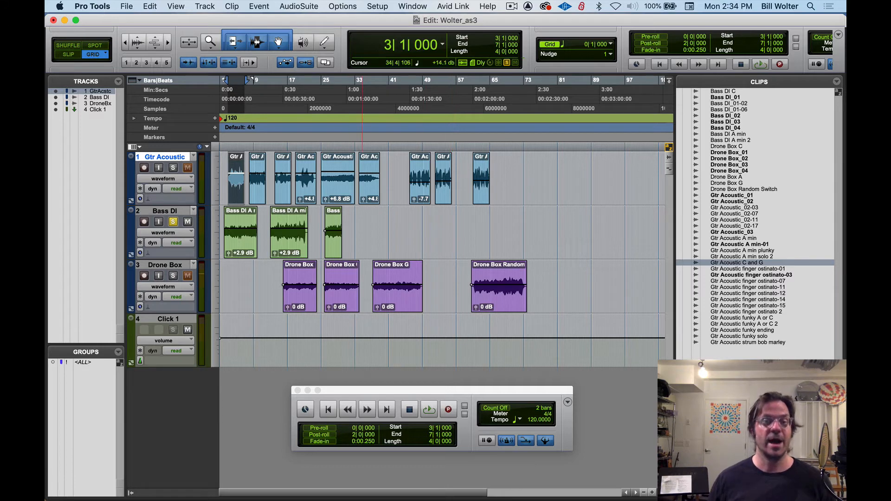
Step: Place the cursor at bar 20 beat 3 and inspect the names of the surrounding guitar, bass and drone box clips up close
{"action": "left_click", "coordinate": [302, 91]}
{"action": "key", "text": "t"}
{"action": "key", "text": "t"}
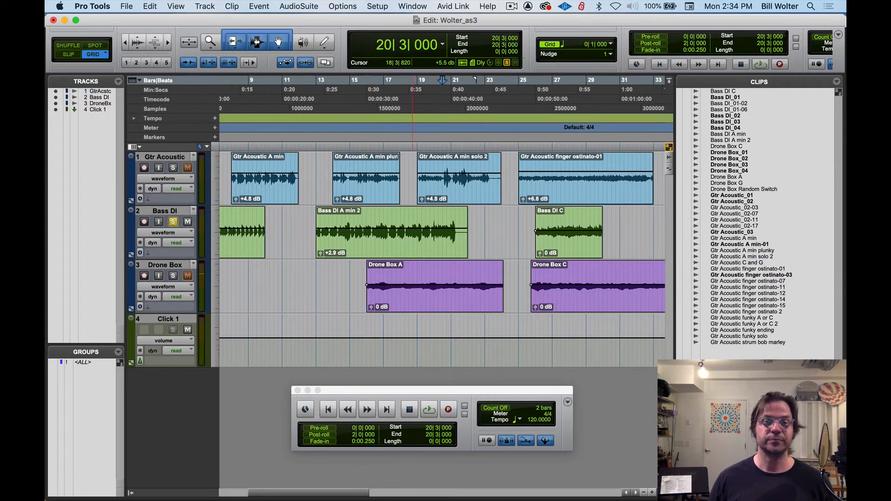
{"action": "key", "text": "t"}
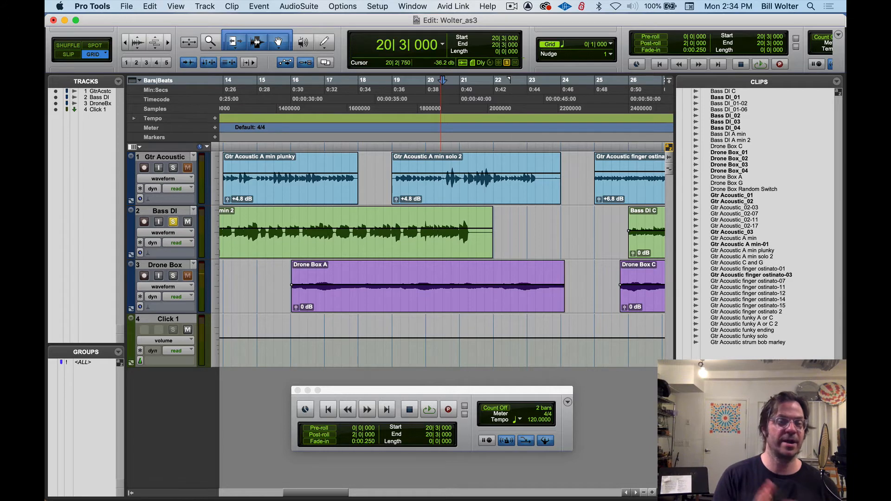
{"action": "key", "text": "r"}
{"action": "key", "text": "r"}
{"action": "key", "text": "r"}
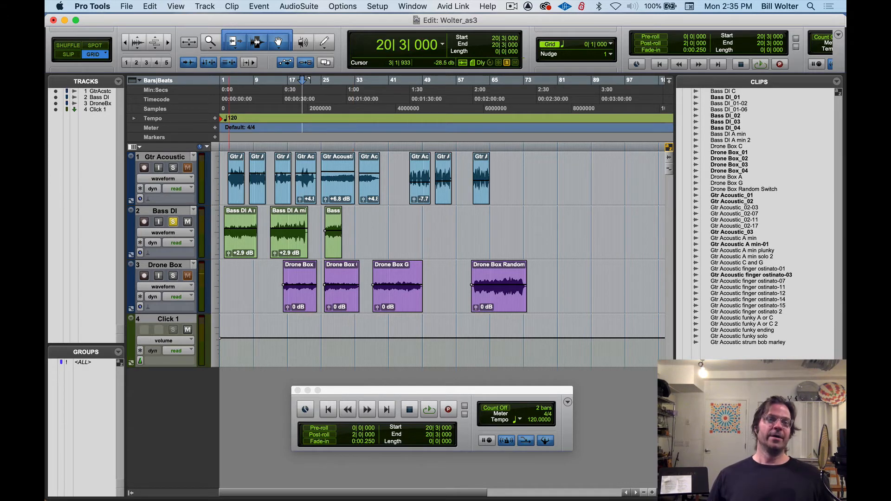
Step: Unsolo the Bass DI track and select all guitar, bass and drone box clips from bar 1 to bar 77 beat 2
{"action": "left_click", "coordinate": [172, 222]}
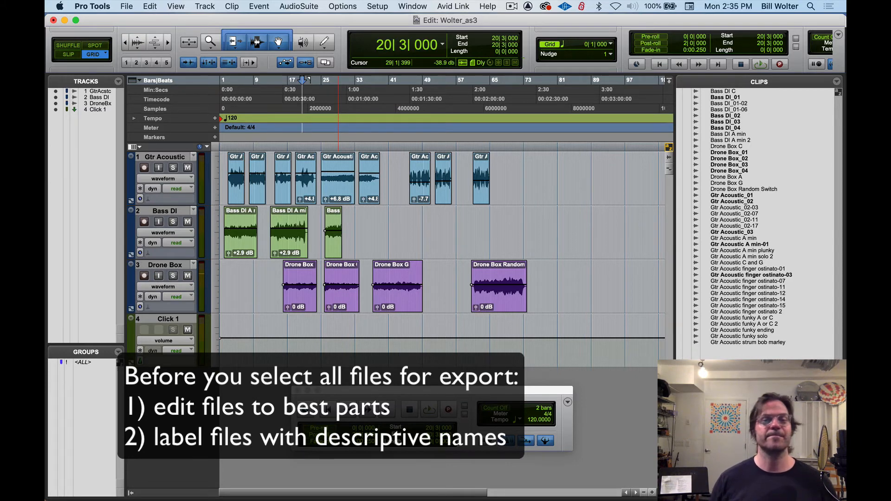
{"action": "left_click_drag", "start_coordinate": [538, 284], "coordinate": [220, 181]}
{"action": "left_click_drag", "start_coordinate": [542, 178], "coordinate": [221, 284]}
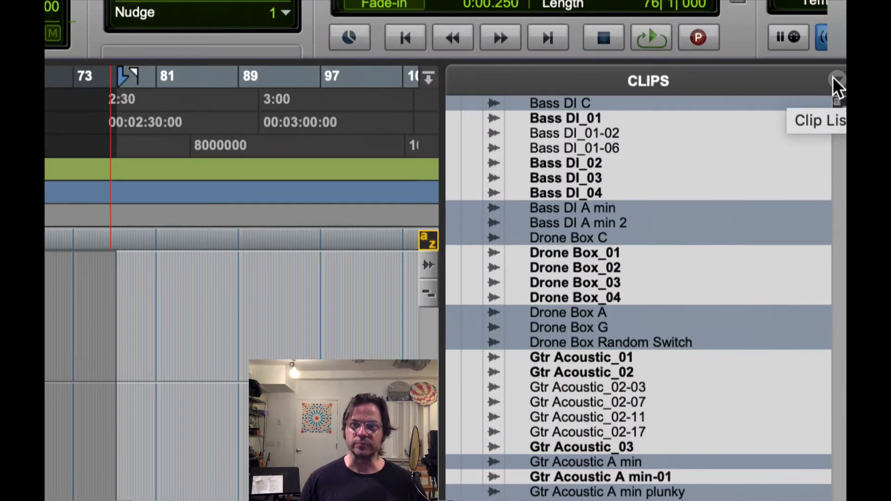
Step: Start exporting the selected clips as files and set the export format to (Multiple) Mono
{"action": "left_click", "coordinate": [836, 81]}
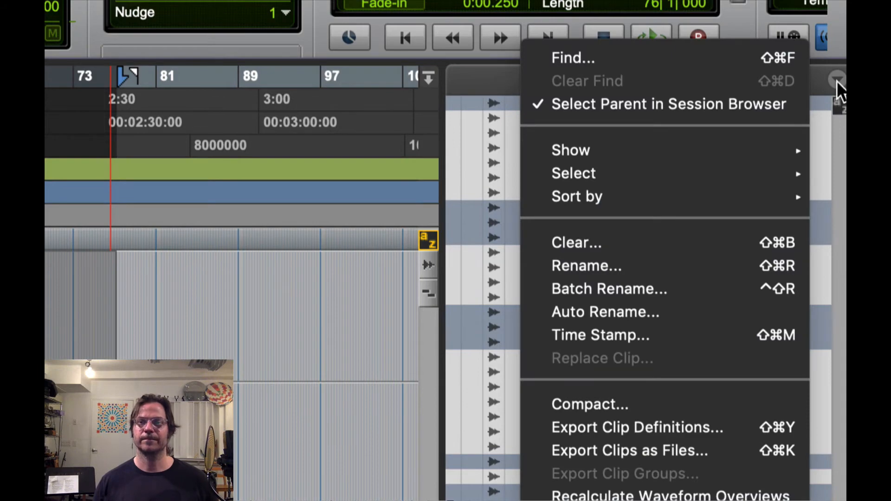
{"action": "left_click", "coordinate": [835, 81]}
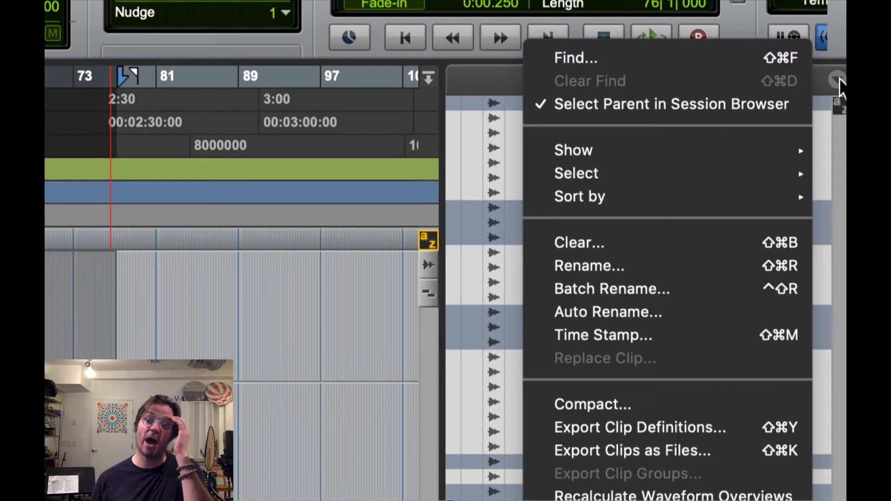
{"action": "left_click", "coordinate": [836, 81]}
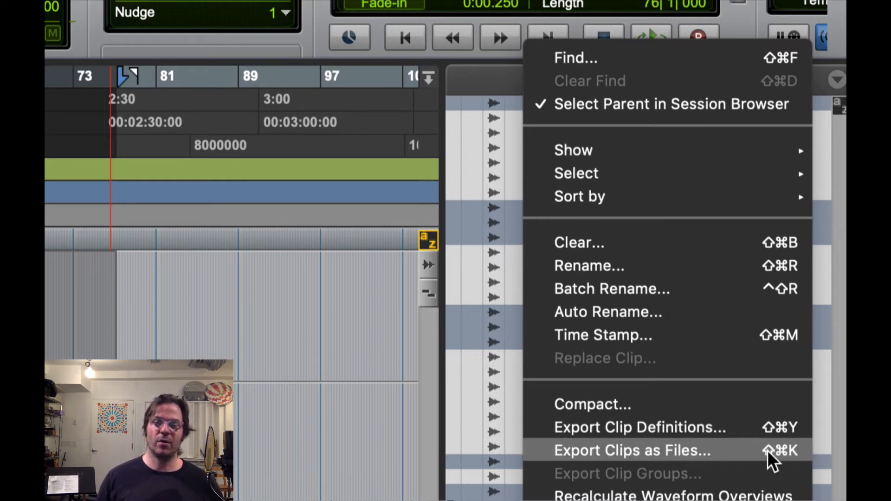
{"action": "left_click", "coordinate": [794, 450]}
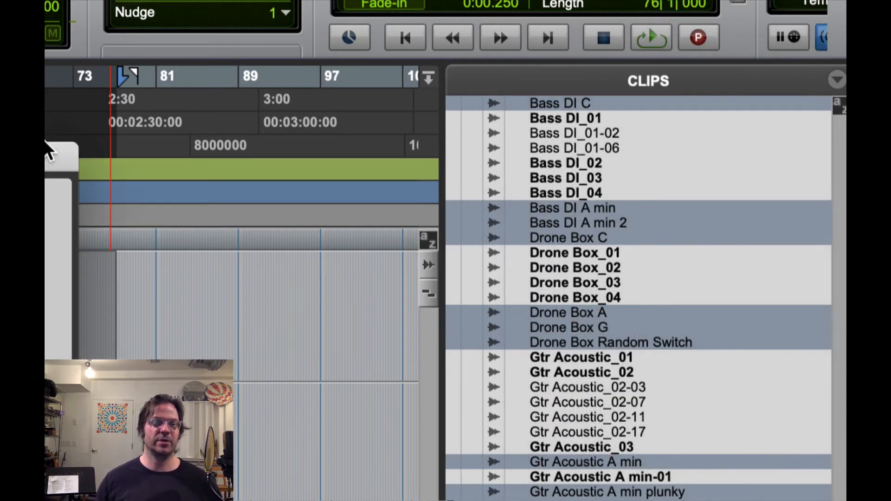
{"action": "left_click_drag", "start_coordinate": [49, 151], "coordinate": [546, 21]}
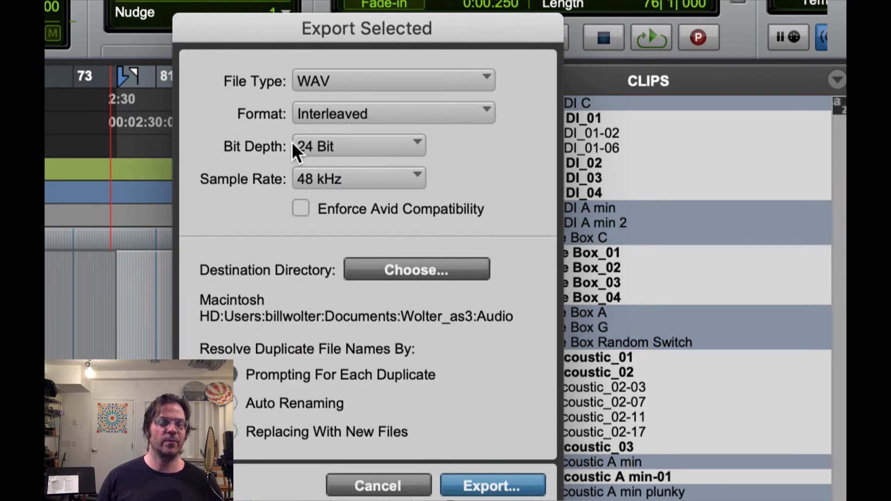
{"action": "left_click", "coordinate": [299, 116]}
{"action": "left_click", "coordinate": [347, 93]}
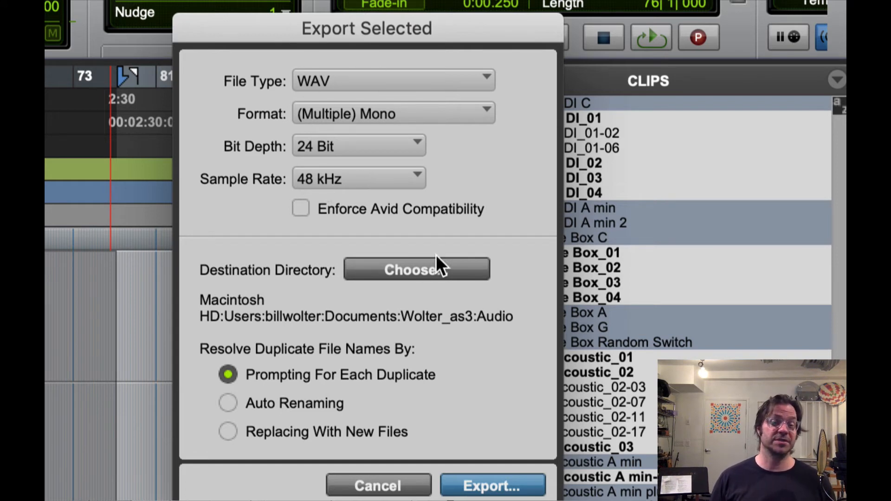
Step: Choose the session's Bounced Files folder in Documents as the destination directory and export the clips
{"action": "left_click", "coordinate": [410, 271]}
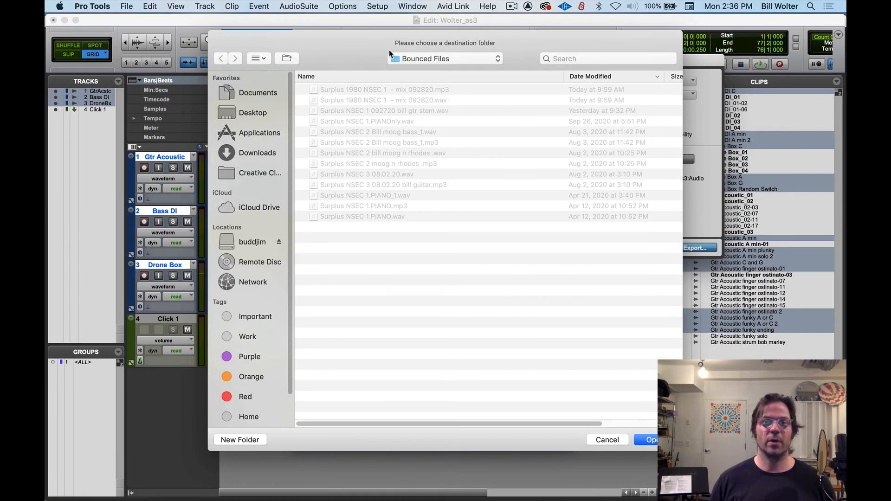
{"action": "left_click", "coordinate": [413, 59]}
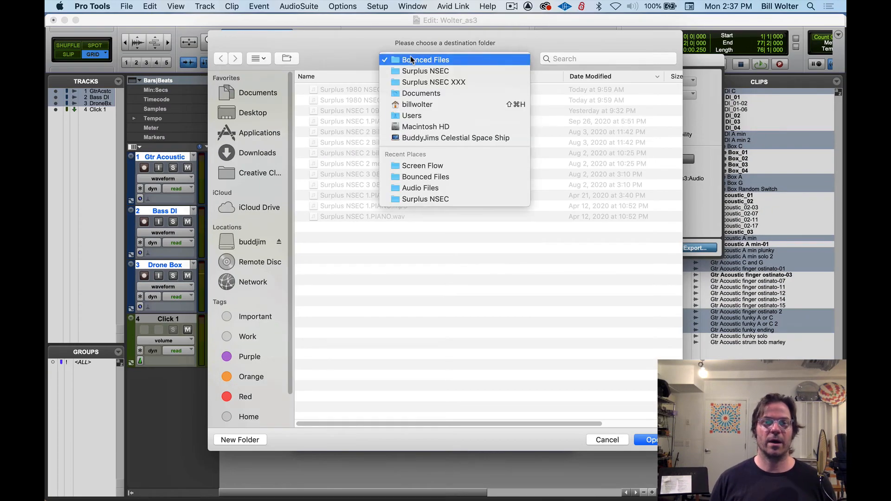
{"action": "left_click", "coordinate": [422, 94]}
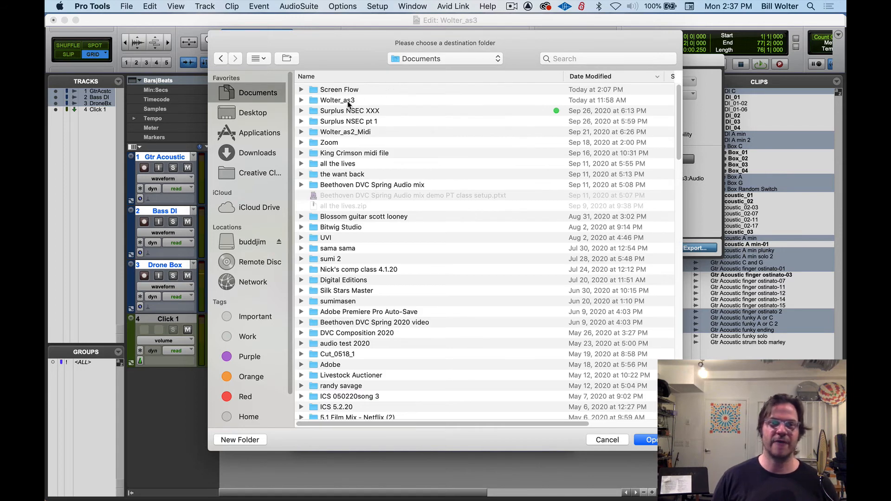
{"action": "double_click", "coordinate": [348, 100]}
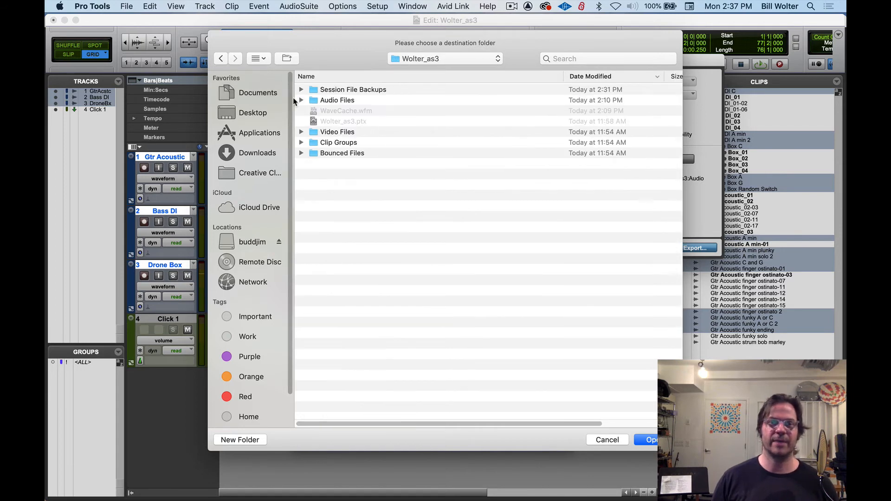
{"action": "double_click", "coordinate": [335, 153]}
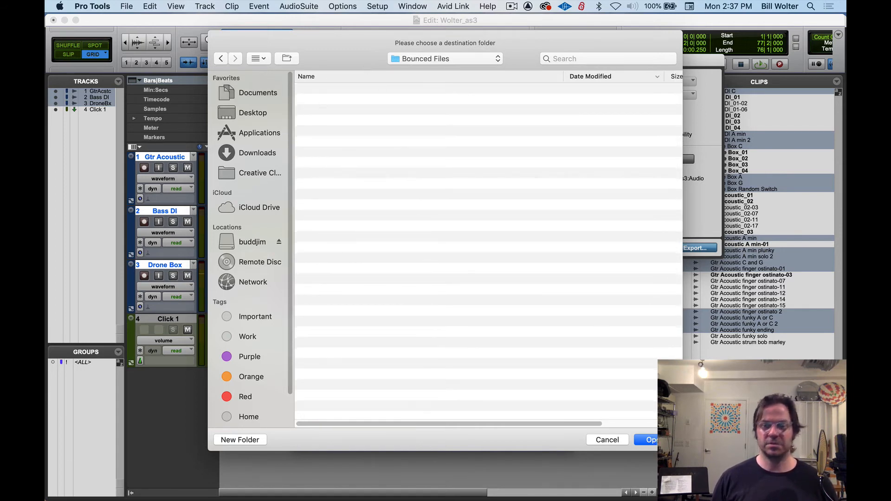
{"action": "left_click", "coordinate": [645, 440]}
{"action": "left_click", "coordinate": [701, 253]}
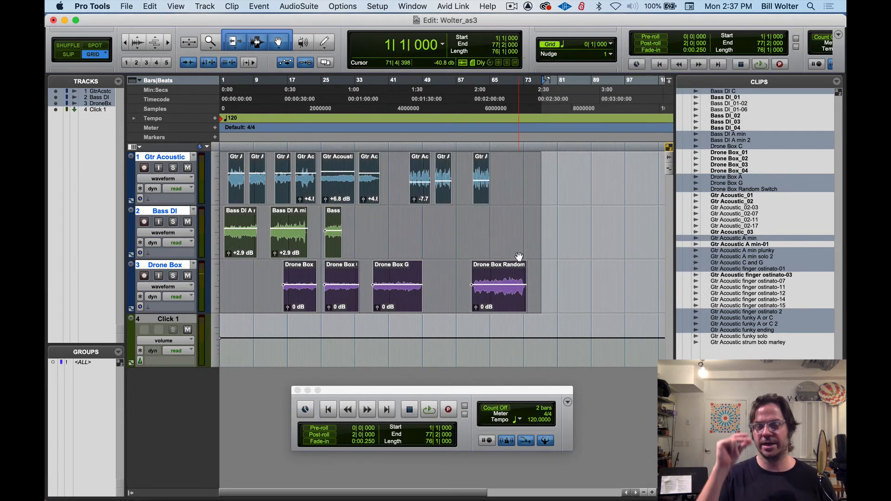
Step: Switch to Finder, open the session's Bounced Files folder in a new window, and enlarge the window to view the exported files
{"action": "key", "text": "super+Tab"}
{"action": "key", "text": "super+Tab"}
{"action": "key", "text": "super+Tab"}
{"action": "key", "text": "super+Tab"}
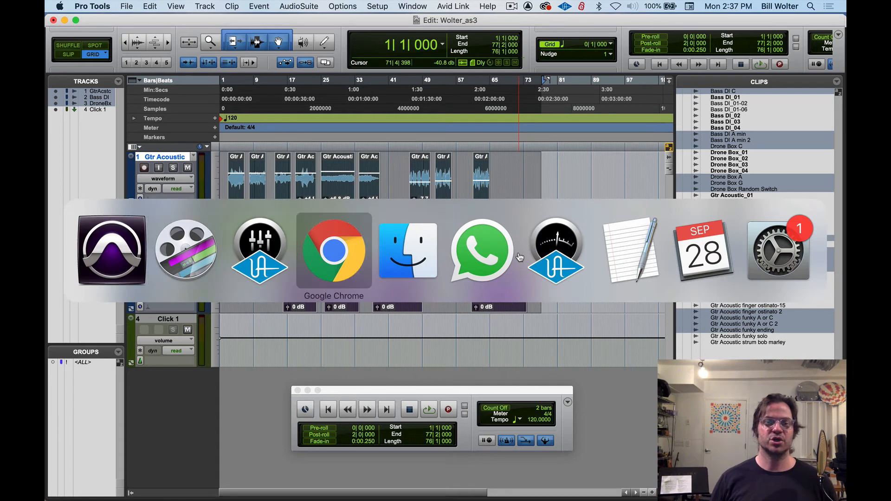
{"action": "key", "text": "super+n"}
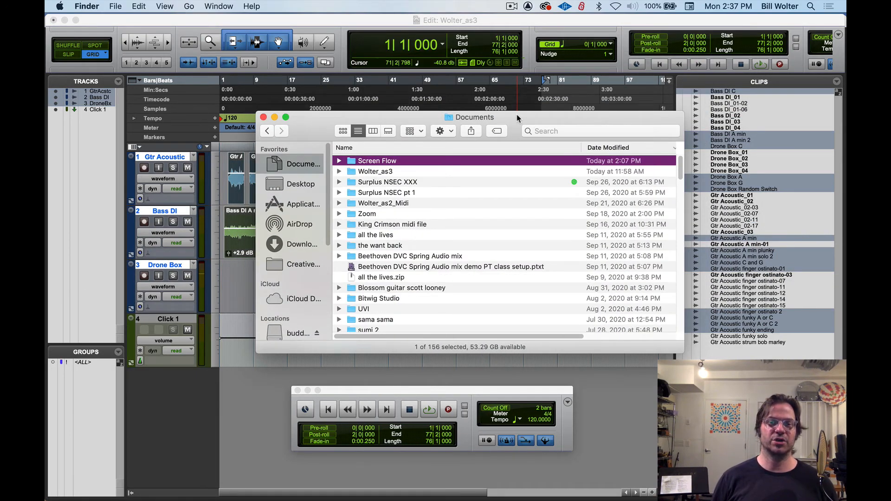
{"action": "key", "text": "Down"}
{"action": "key", "text": "super+Down"}
{"action": "key", "text": "Down"}
{"action": "key", "text": "super+Down"}
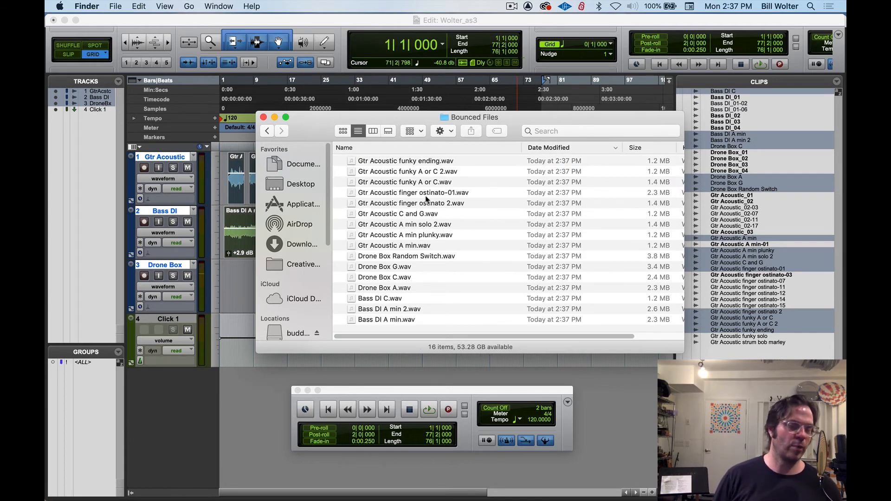
{"action": "left_click_drag", "start_coordinate": [681, 347], "coordinate": [718, 376]}
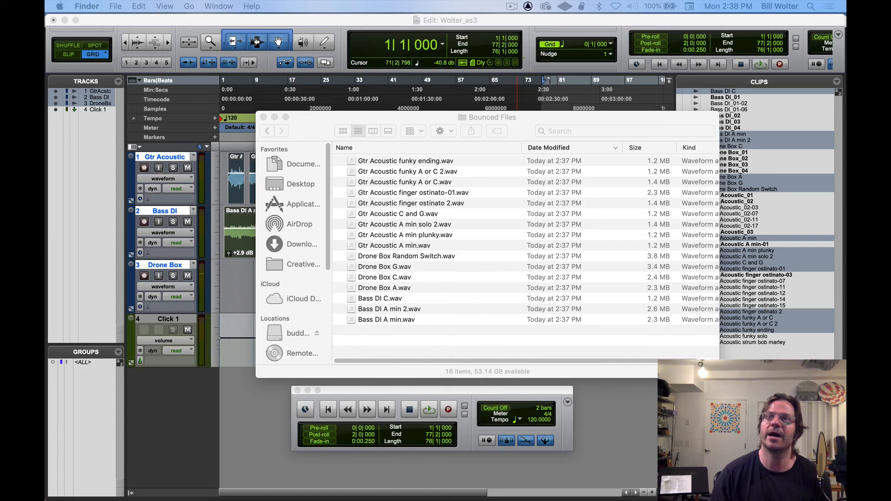
Step: Open the As3 Files folder in the Google Drive window and upload all the WAV files from the Bounced Files folder to it
{"action": "left_click_drag", "start_coordinate": [515, 0], "coordinate": [465, 27]}
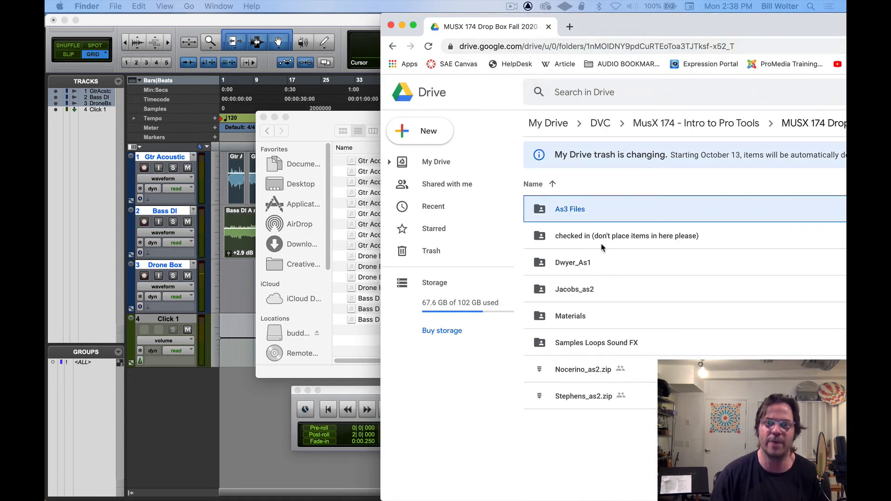
{"action": "double_click", "coordinate": [567, 210]}
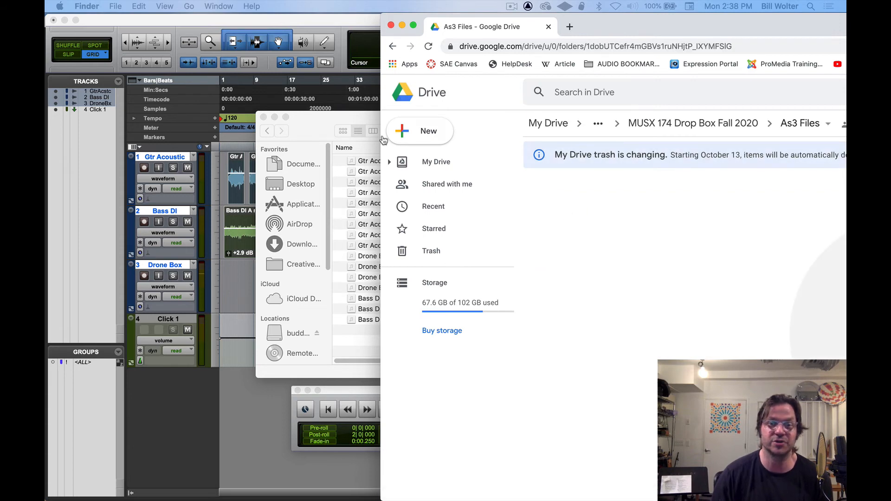
{"action": "left_click_drag", "start_coordinate": [349, 118], "coordinate": [188, 192]}
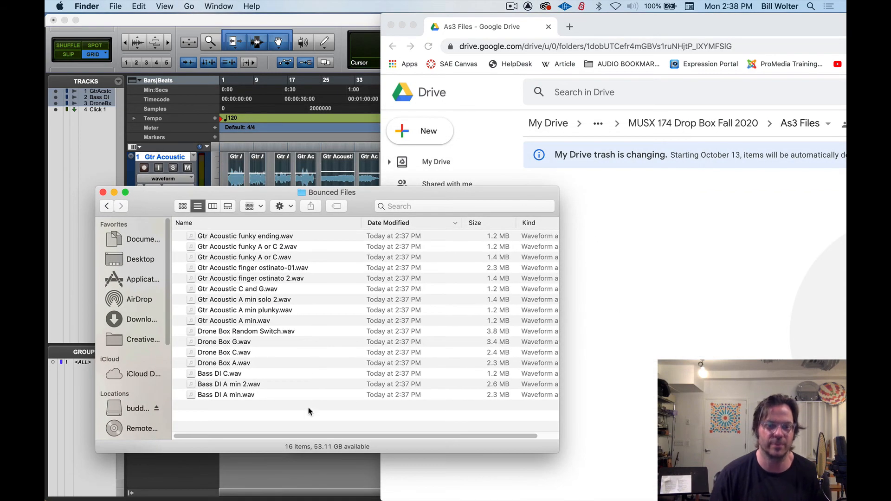
{"action": "key", "text": "super+a"}
{"action": "left_click_drag", "start_coordinate": [208, 246], "coordinate": [656, 240]}
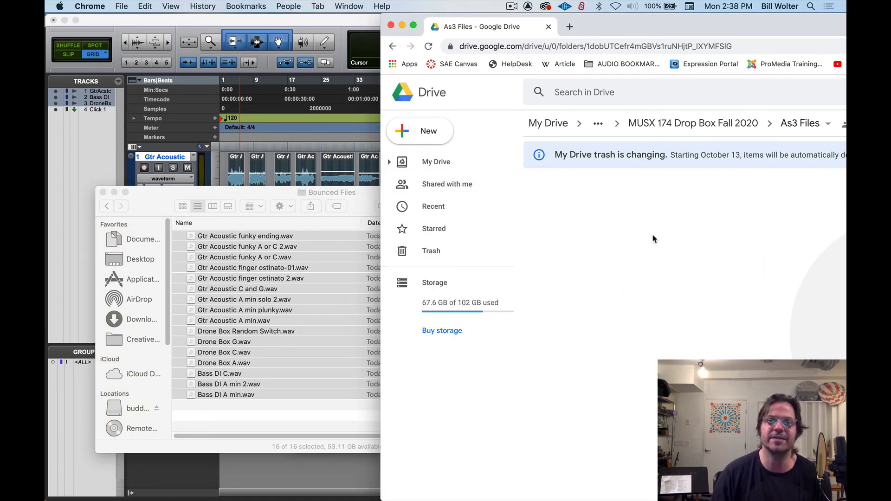
Step: Review the uploaded files in an enlarged Google Drive window, and clear away both the Drive and Bounced Files windows
{"action": "double_click", "coordinate": [605, 27]}
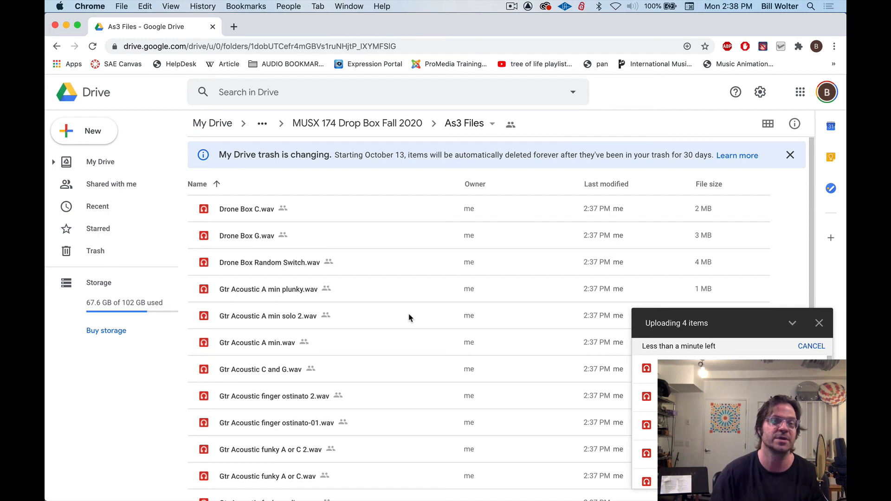
{"action": "scroll", "coordinate": [374, 306], "scroll_direction": "down", "scroll_amount": 1}
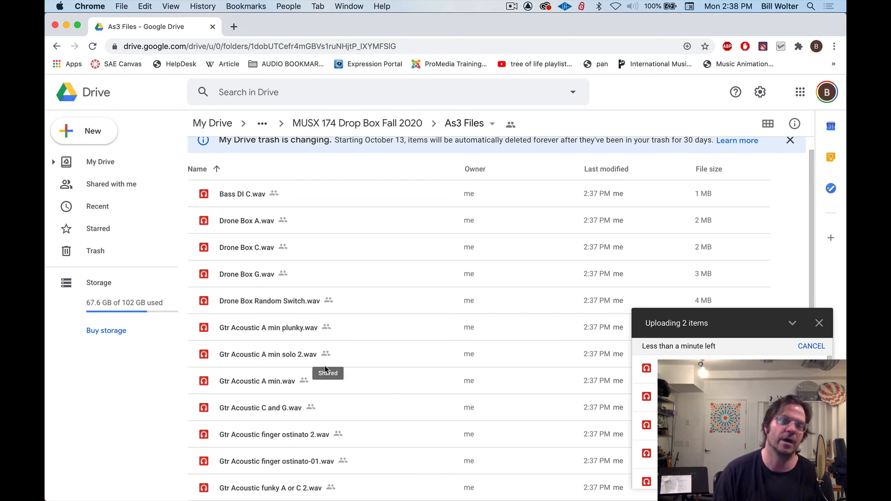
{"action": "double_click", "coordinate": [344, 21]}
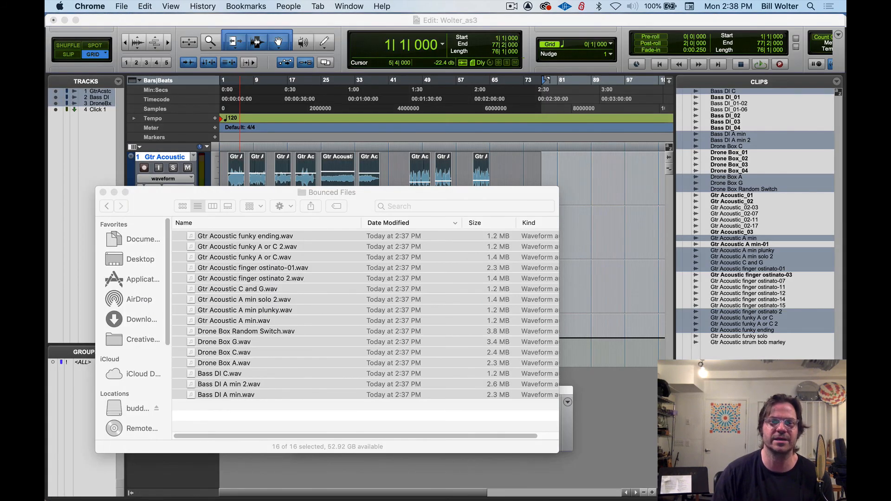
{"action": "left_click", "coordinate": [103, 192]}
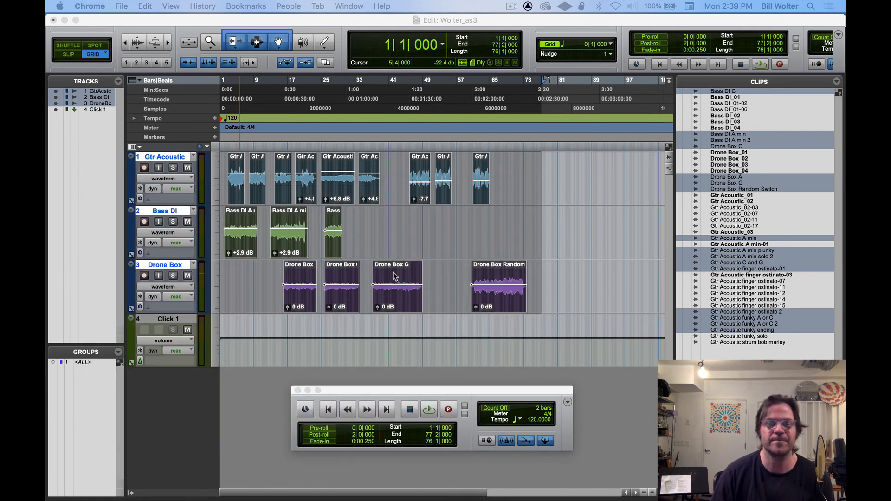
Step: Fit the whole session timeline in the Edit window and adjust the waveform height zoom to examine the clips' recorded levels
{"action": "double_click", "coordinate": [214, 46]}
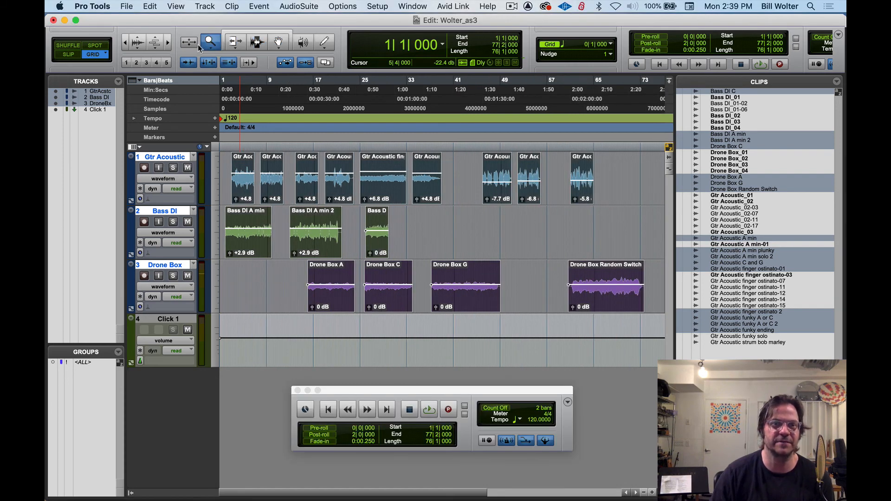
{"action": "left_click", "coordinate": [139, 42]}
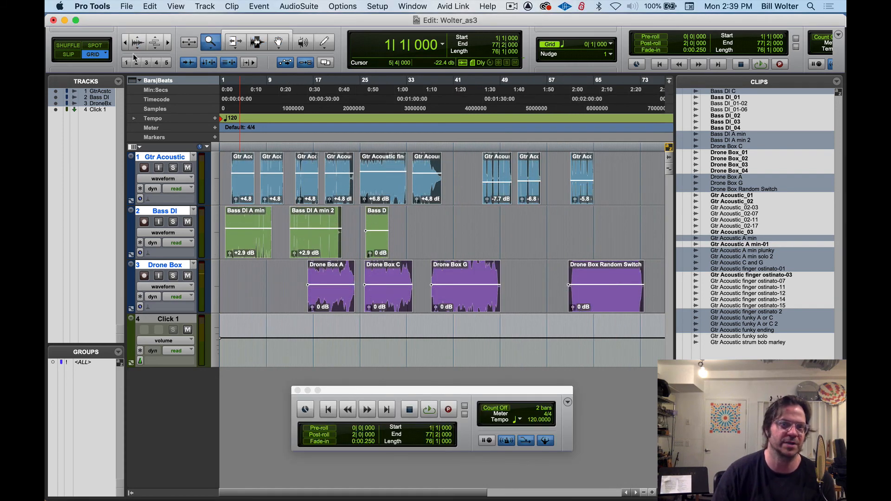
{"action": "left_click", "coordinate": [138, 47]}
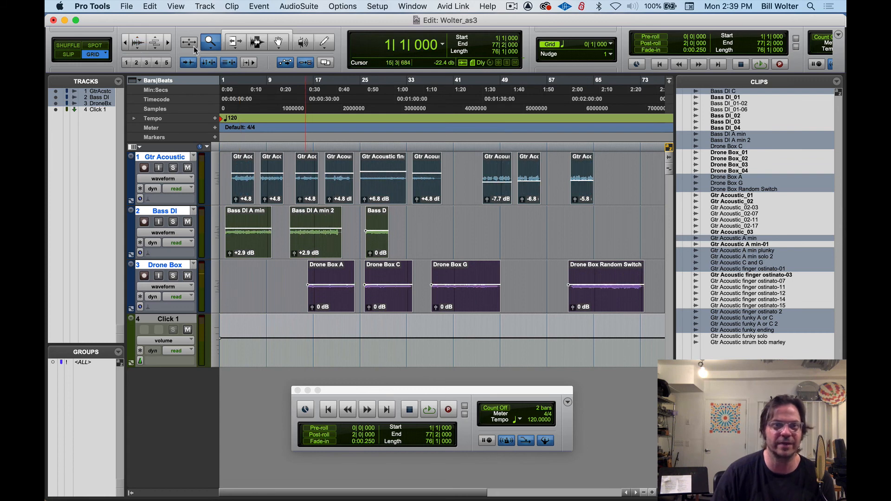
{"action": "double_click", "coordinate": [211, 42]}
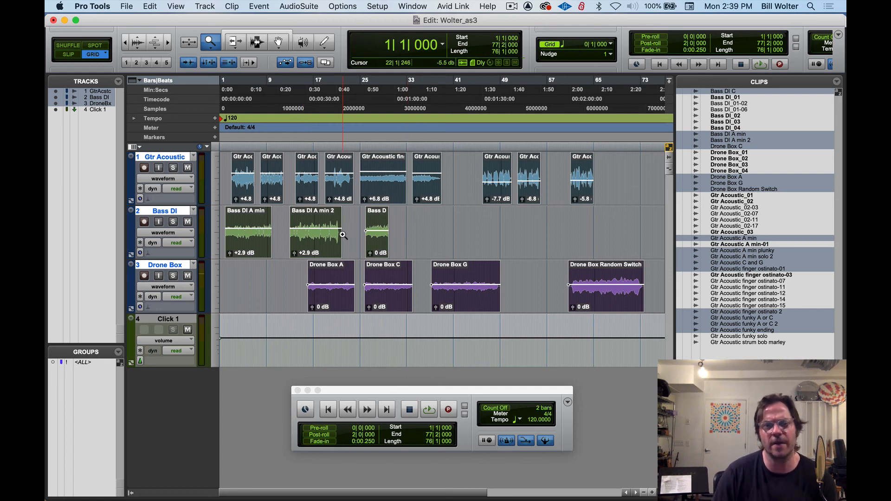
Step: Using the Smart Tool, try raising the clip gain of the Gtr Acoustic clip starting near bar 25 to +21.3 dB, and undo it
{"action": "left_click", "coordinate": [244, 29]}
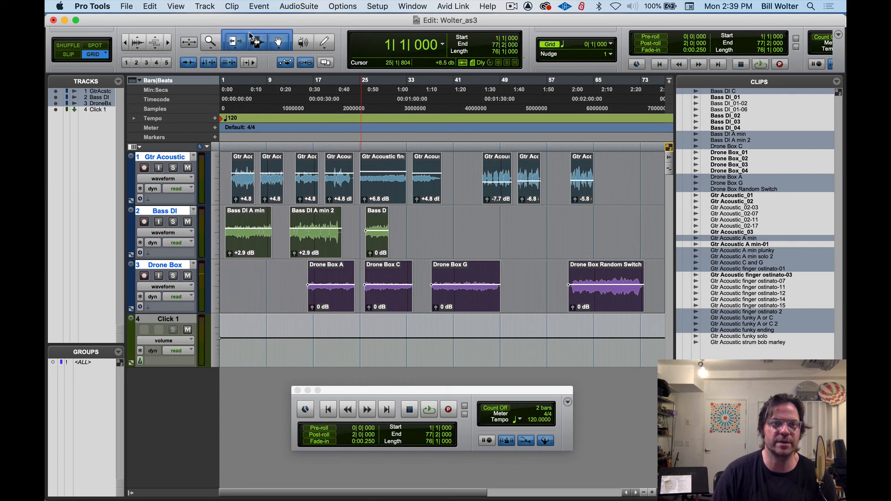
{"action": "left_click", "coordinate": [380, 172]}
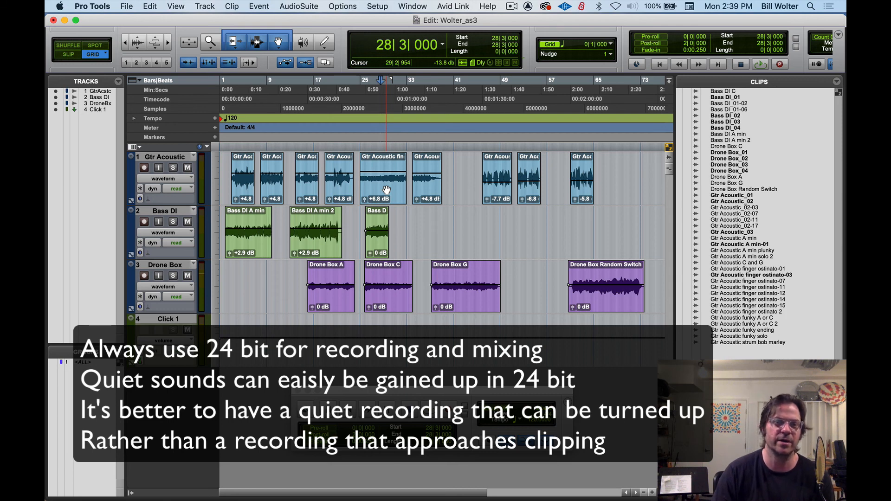
{"action": "left_click_drag", "start_coordinate": [386, 171], "coordinate": [385, 163]}
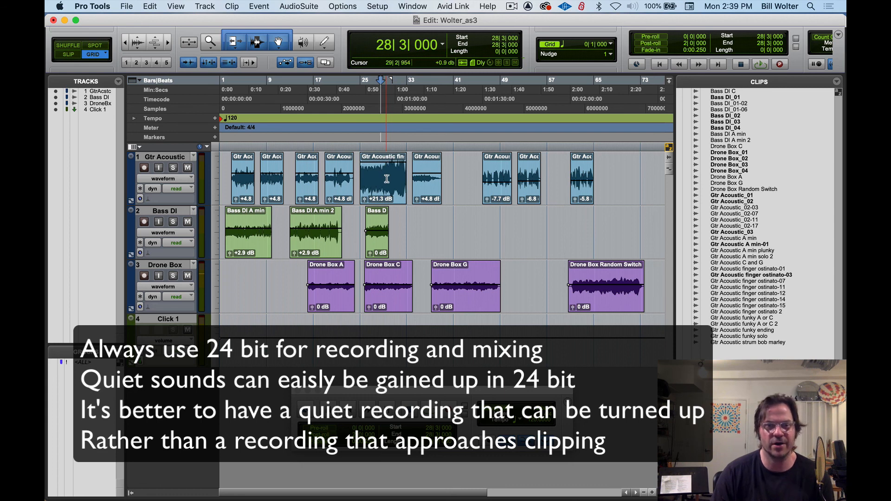
{"action": "key", "text": "super+z"}
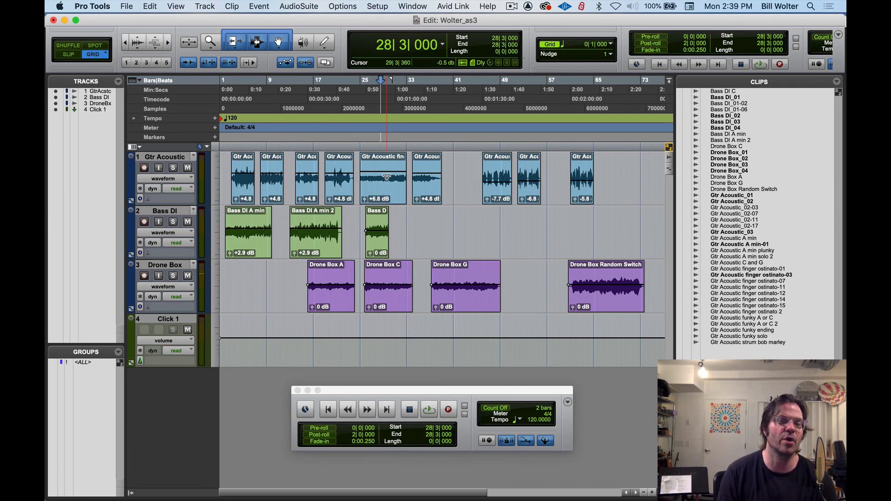
Step: Switch from the Edit window to the Mix window to view the track channels
{"action": "key", "text": "super+equal"}
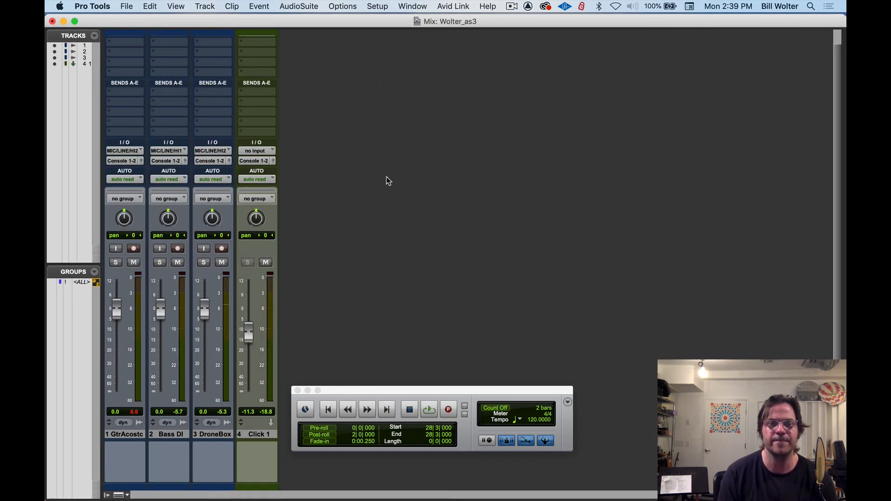